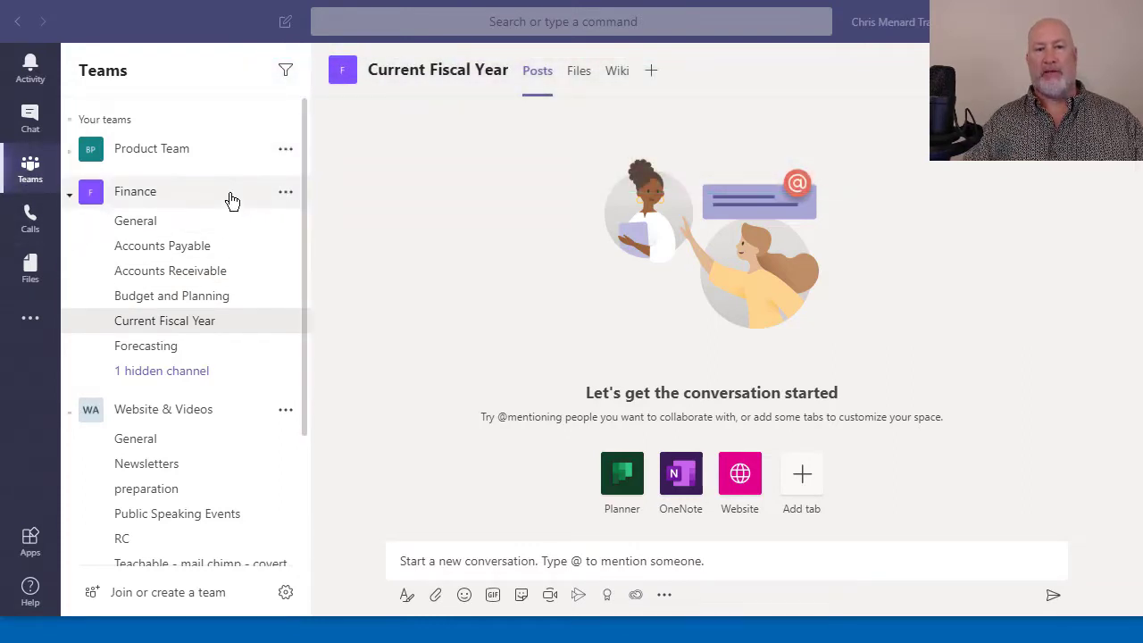
click(216, 278)
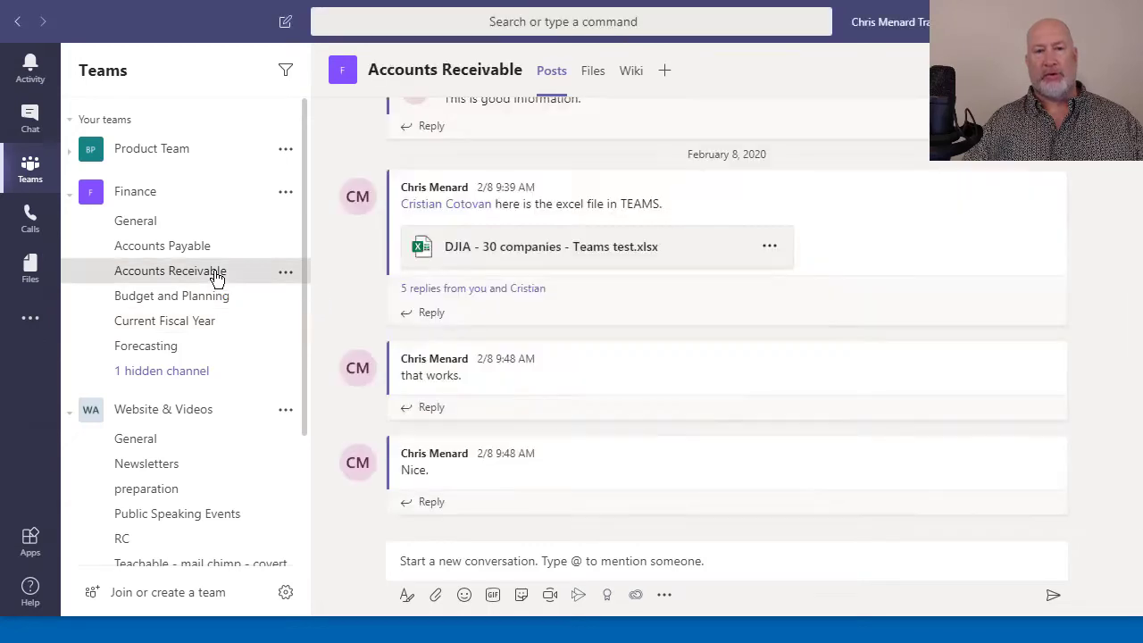
click(502, 560)
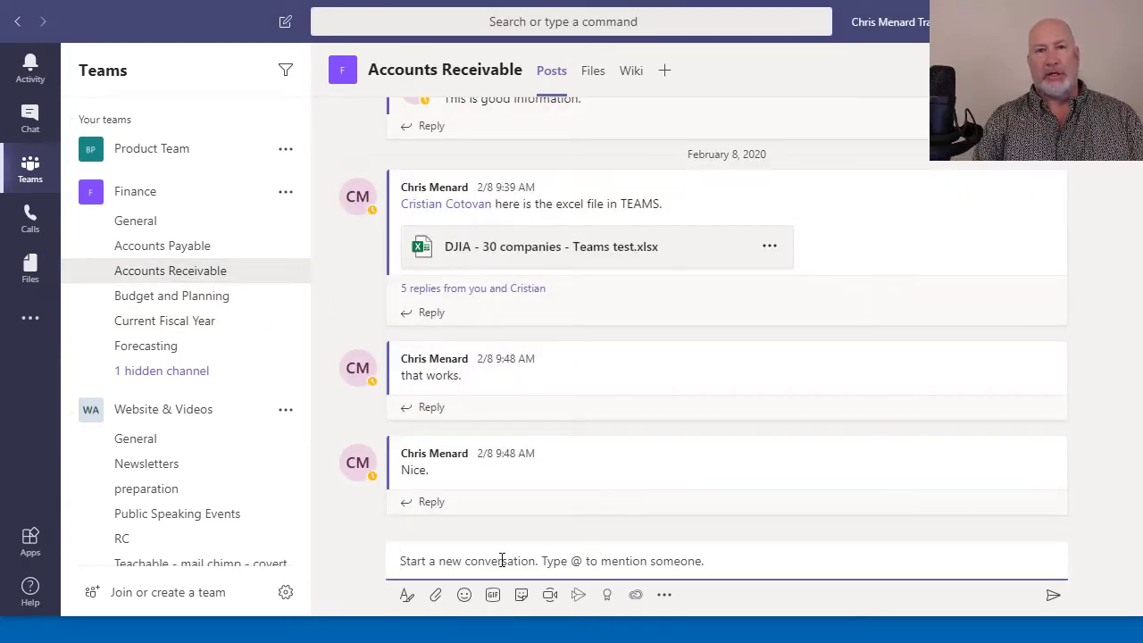
text(@chri)
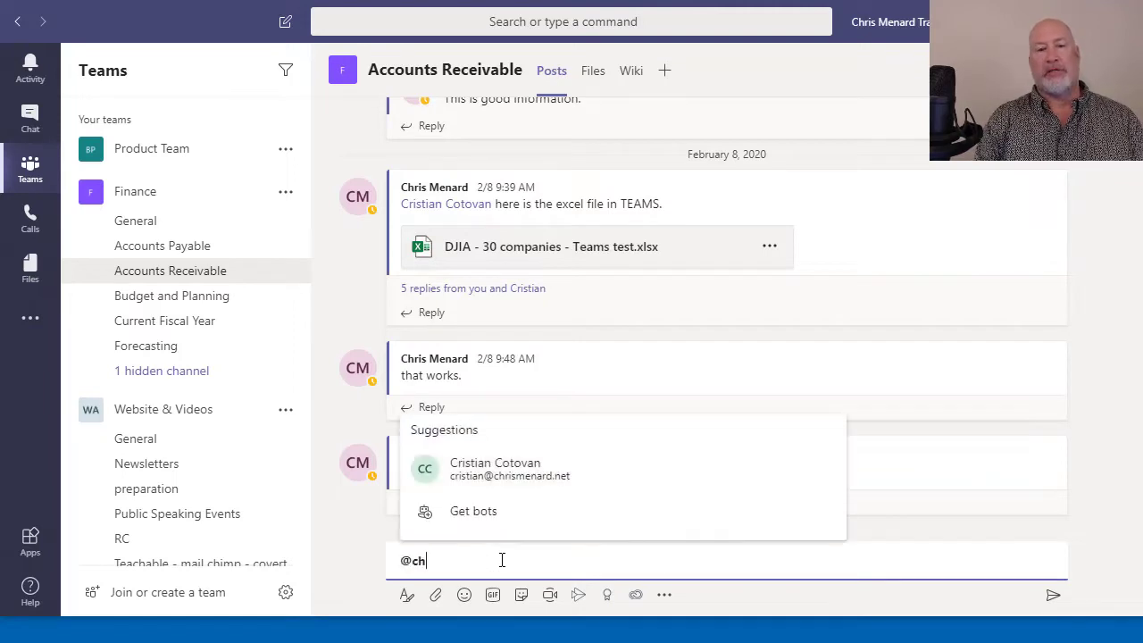
key(BackSpace)
key(BackSpace)
key(BackSpace)
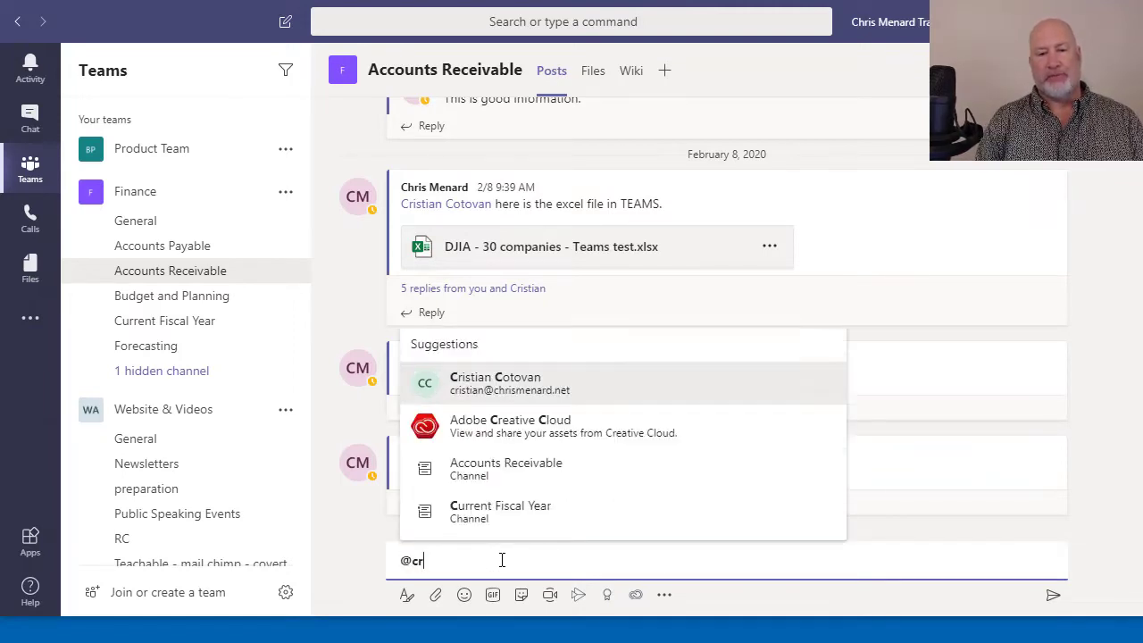
text(r)
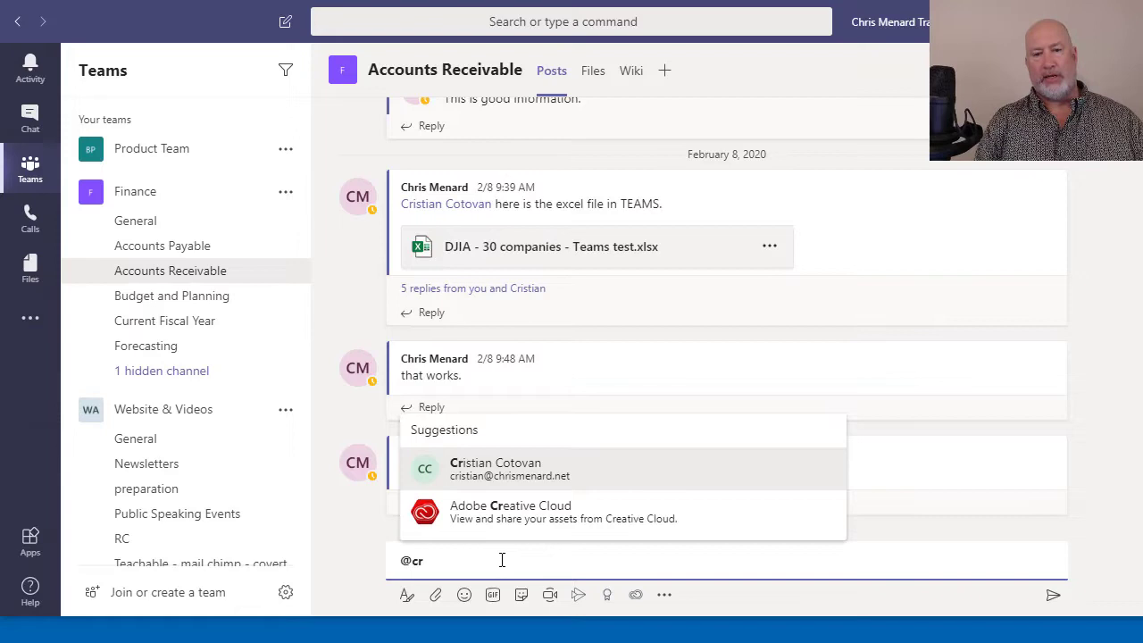
click(513, 470)
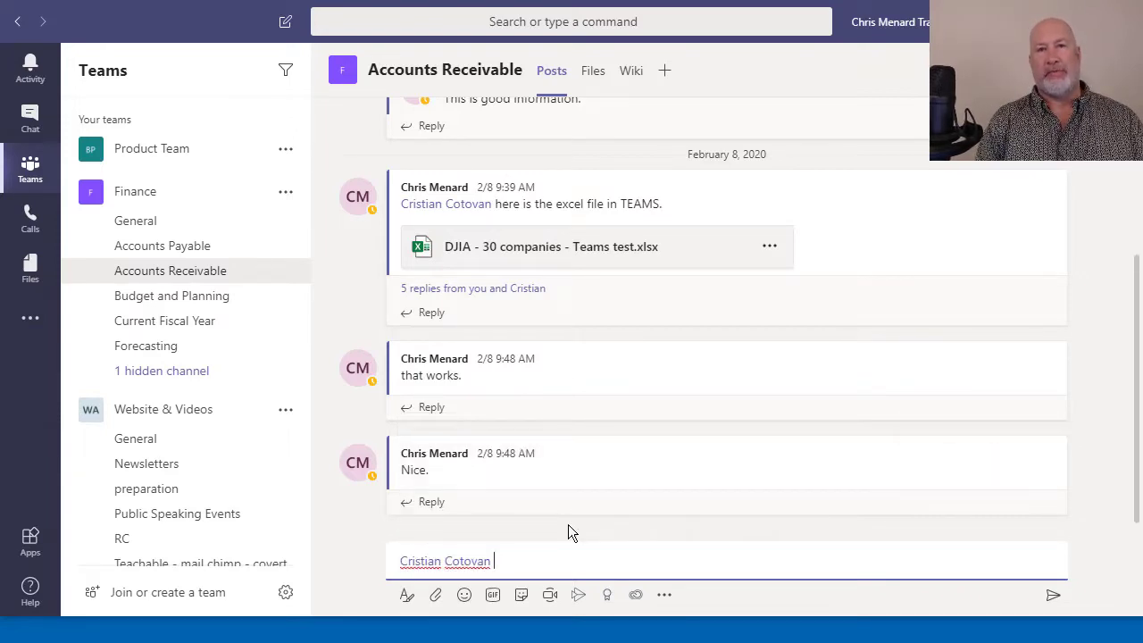
text(Test)
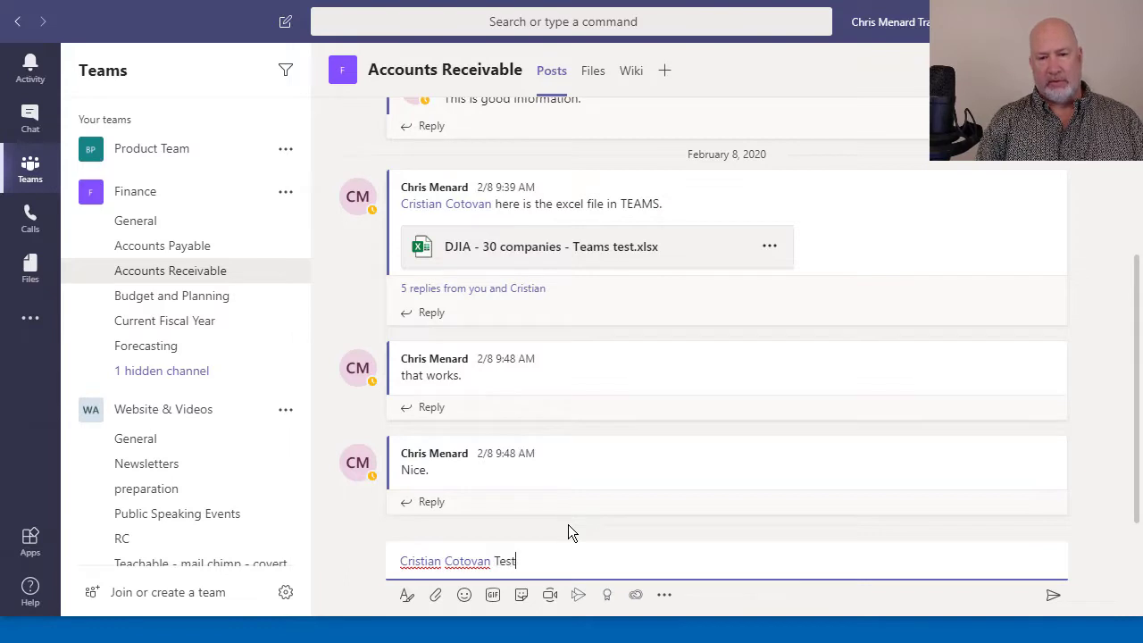
key(Return)
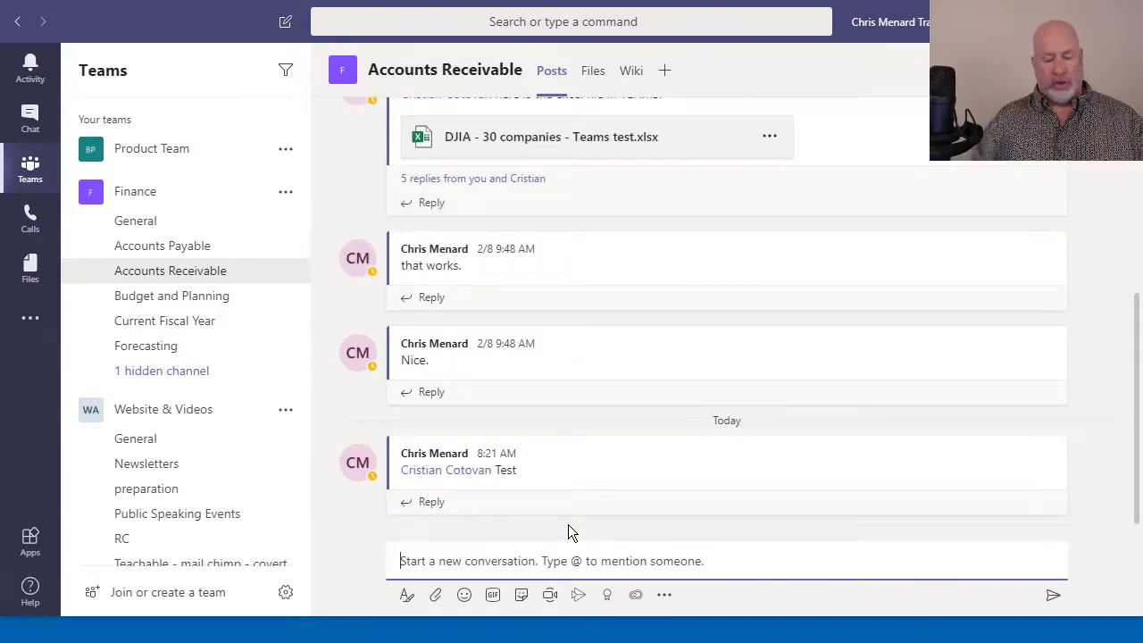
text(@)
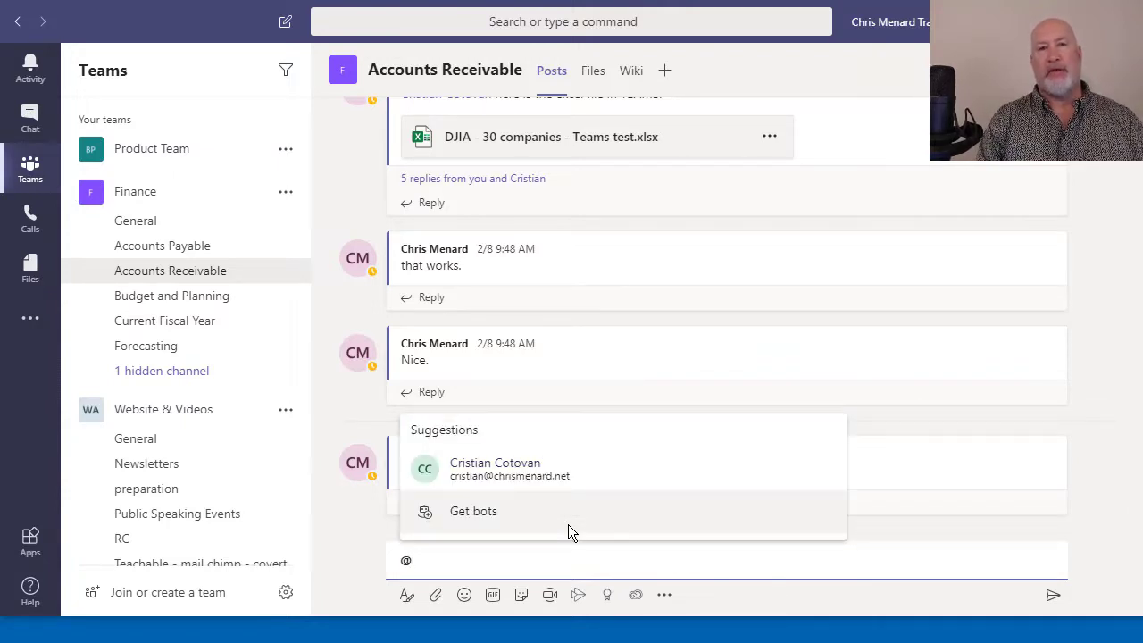
text(fin)
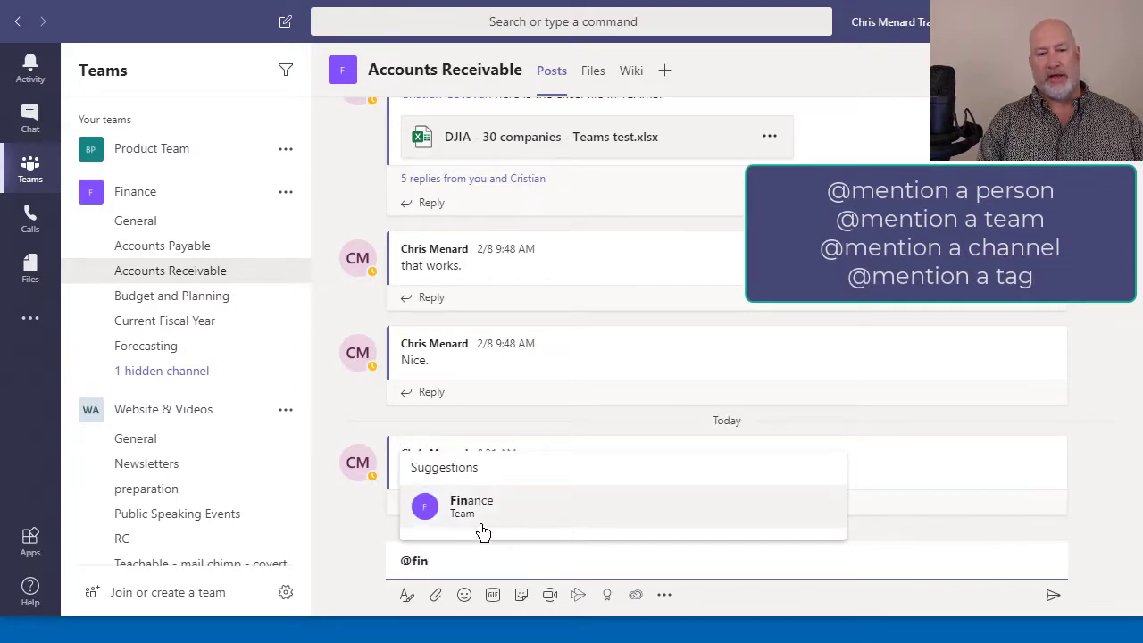
click(482, 531)
text(anoth)
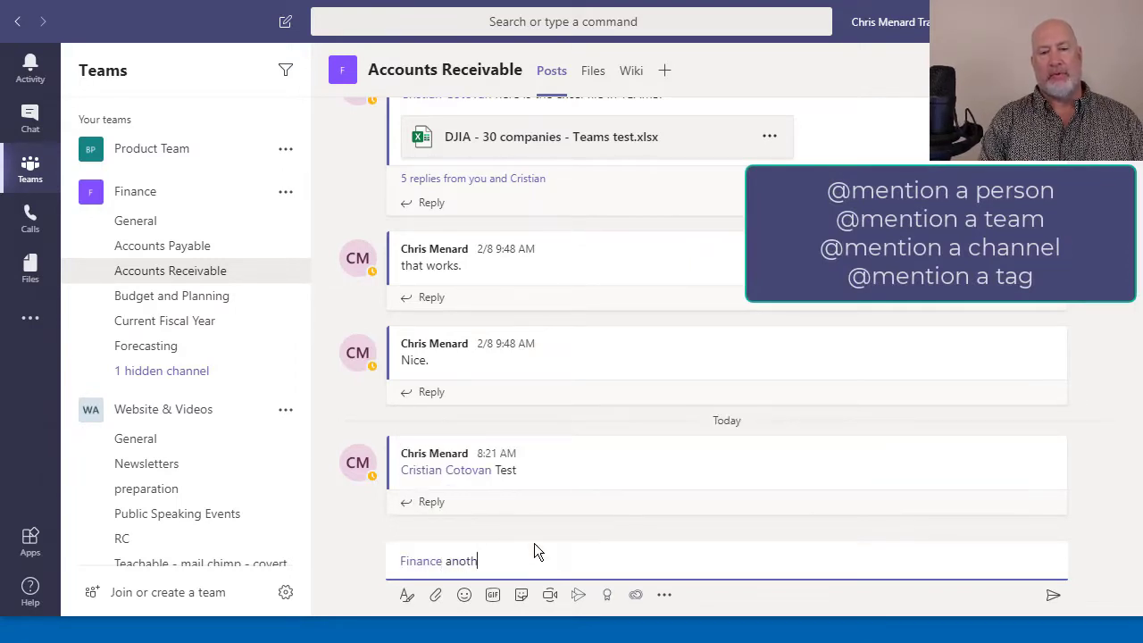
text(er test)
key(Return)
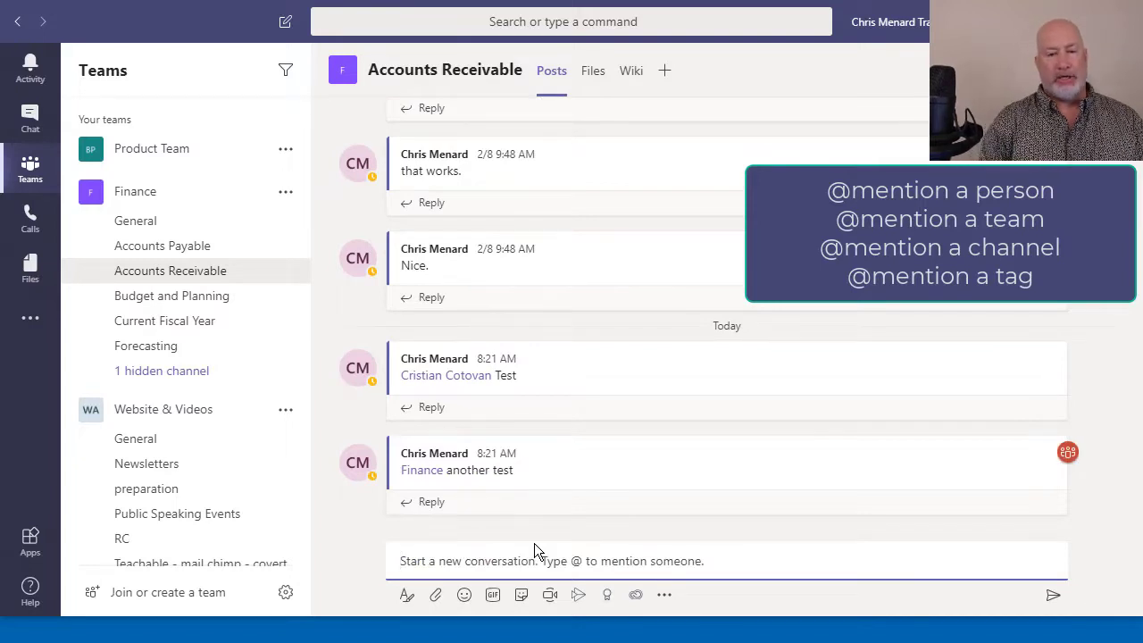
text(@)
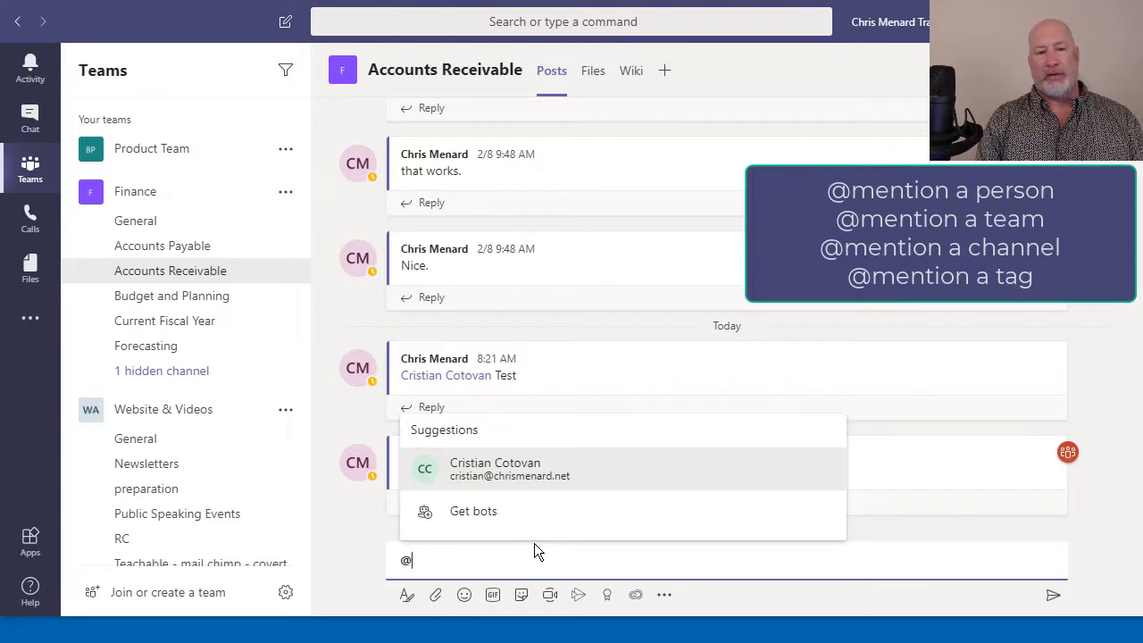
text(bud)
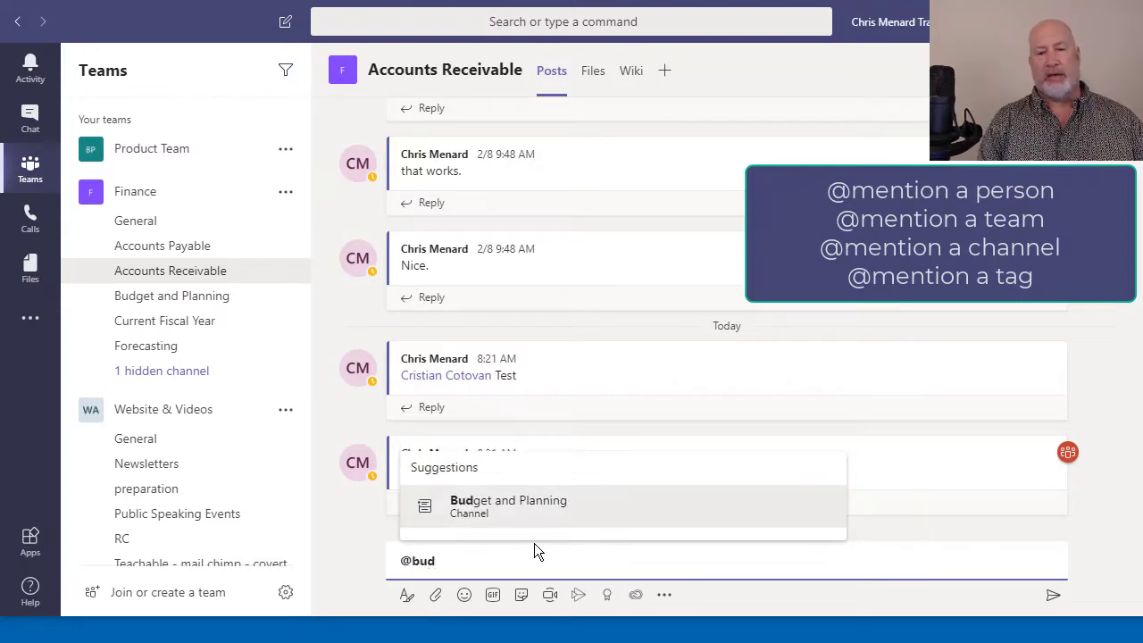
click(493, 522)
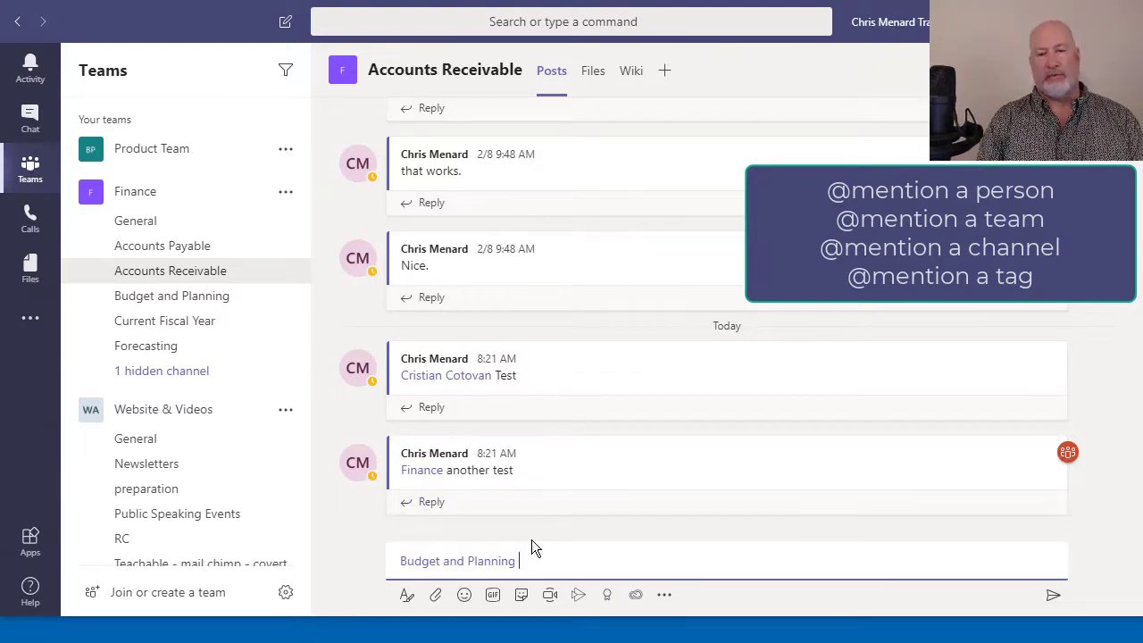
text(another test)
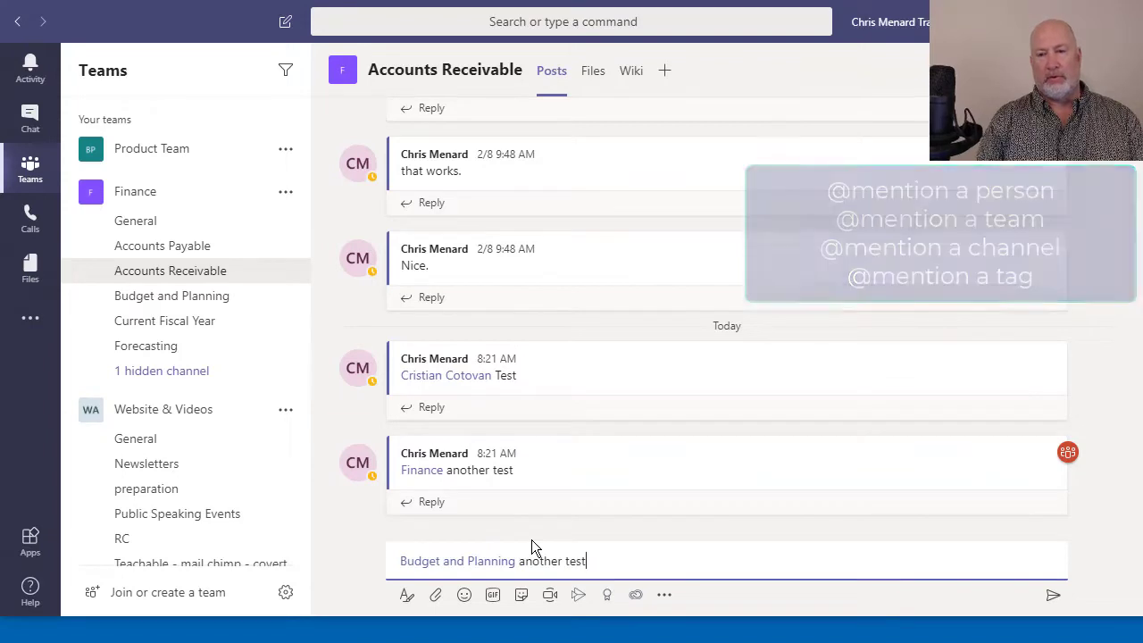
key(Return)
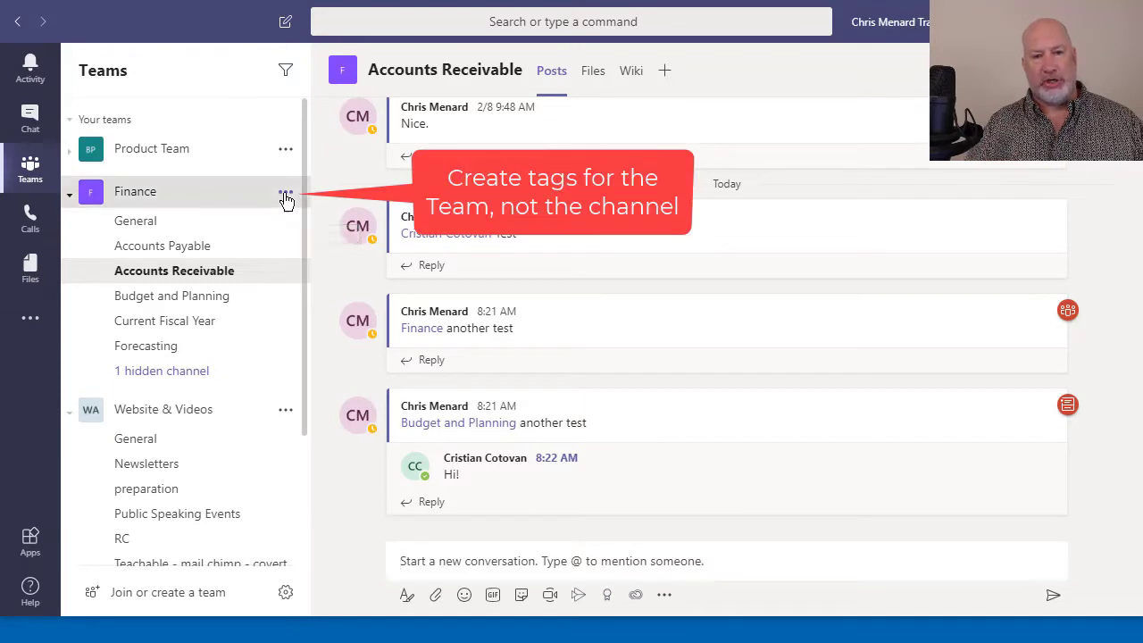
Open Manage tags from the Finance team's options menu
click(285, 198)
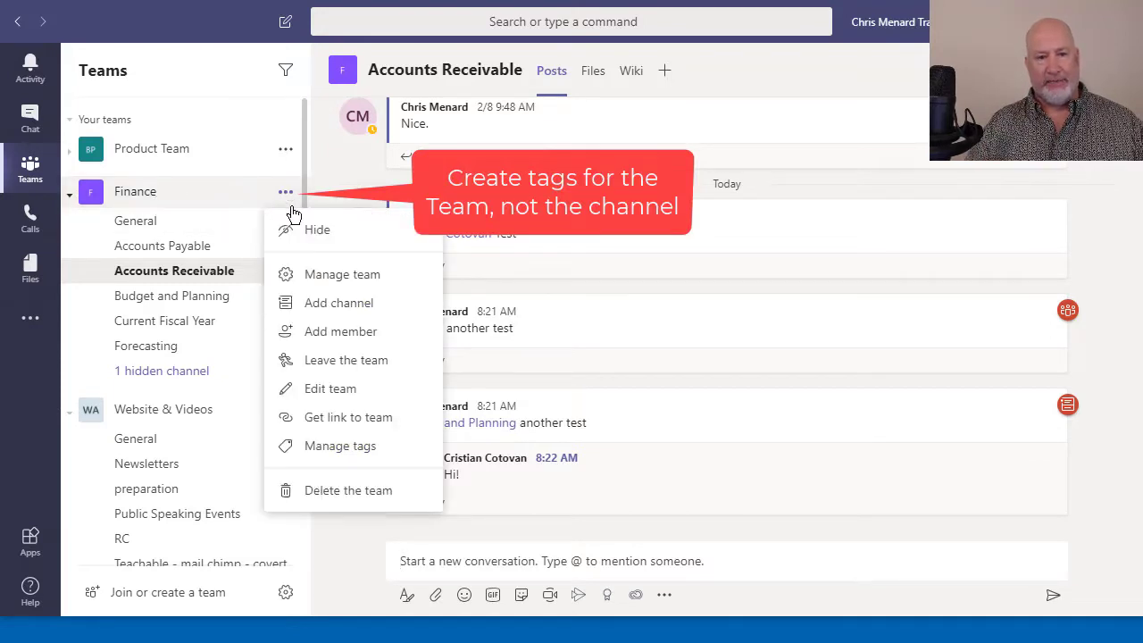
click(366, 449)
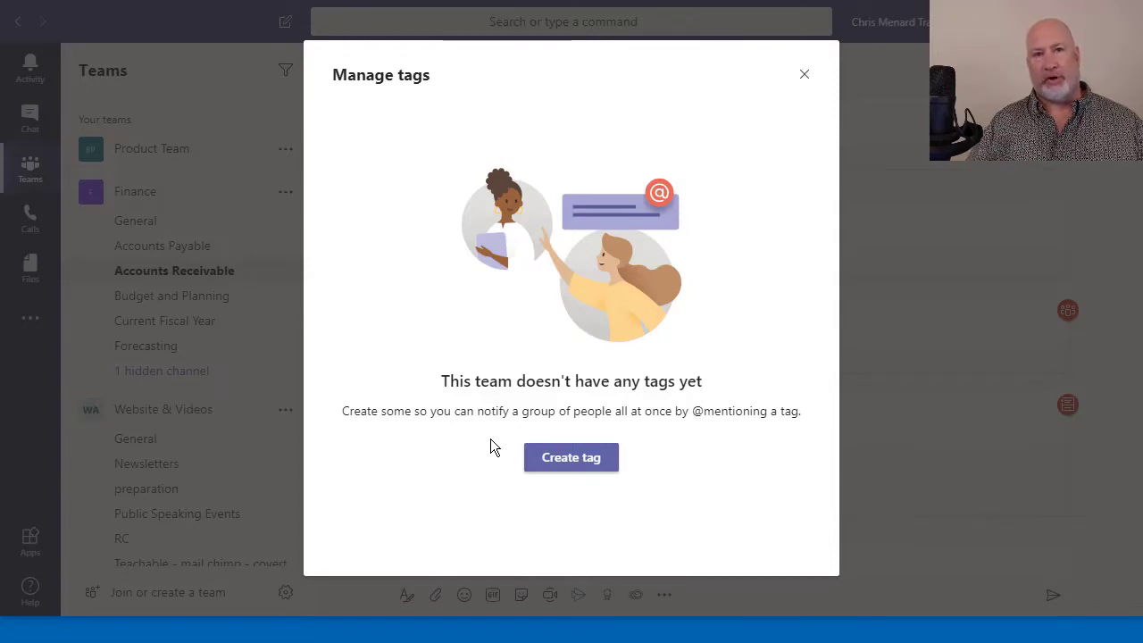
Create a 'Managers' tag in the Finance team containing one team member
click(568, 459)
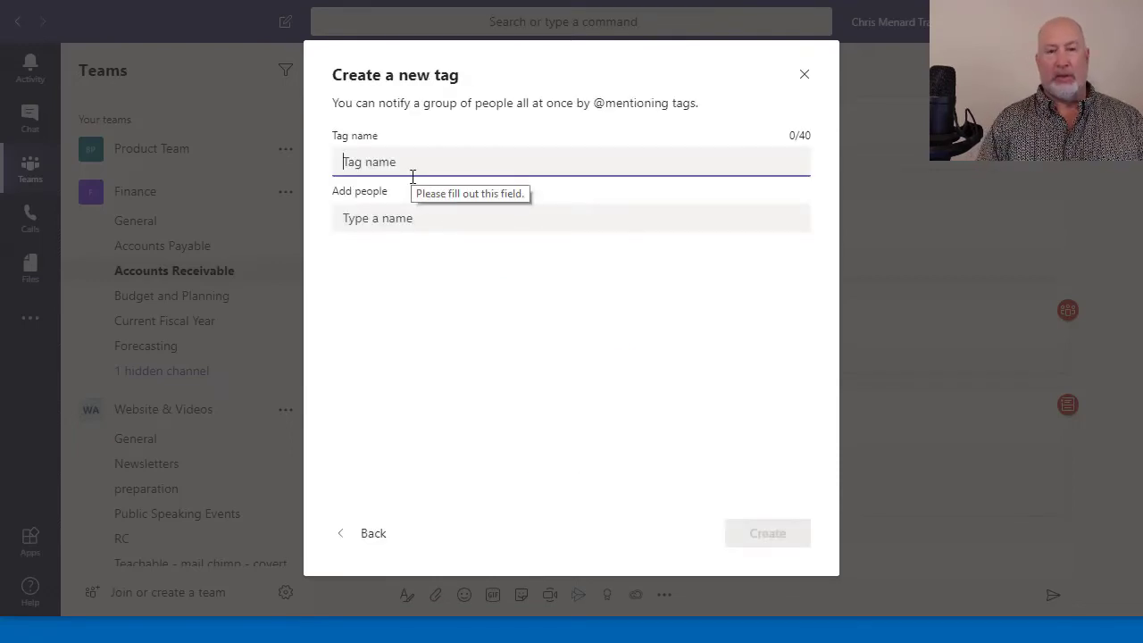
text(Ma)
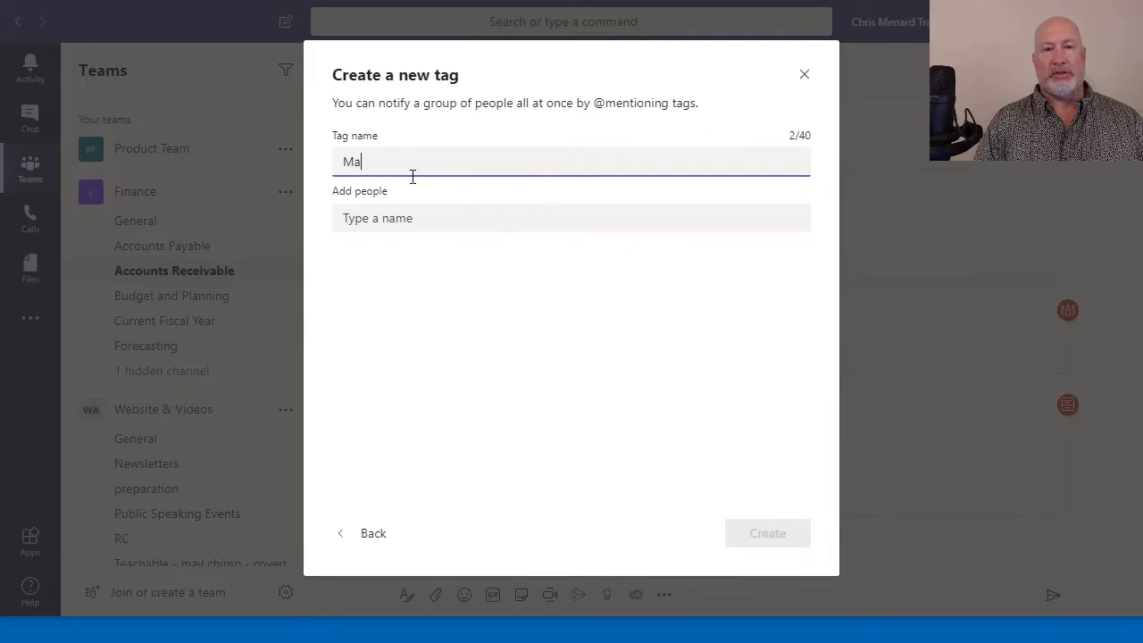
text(nagers)
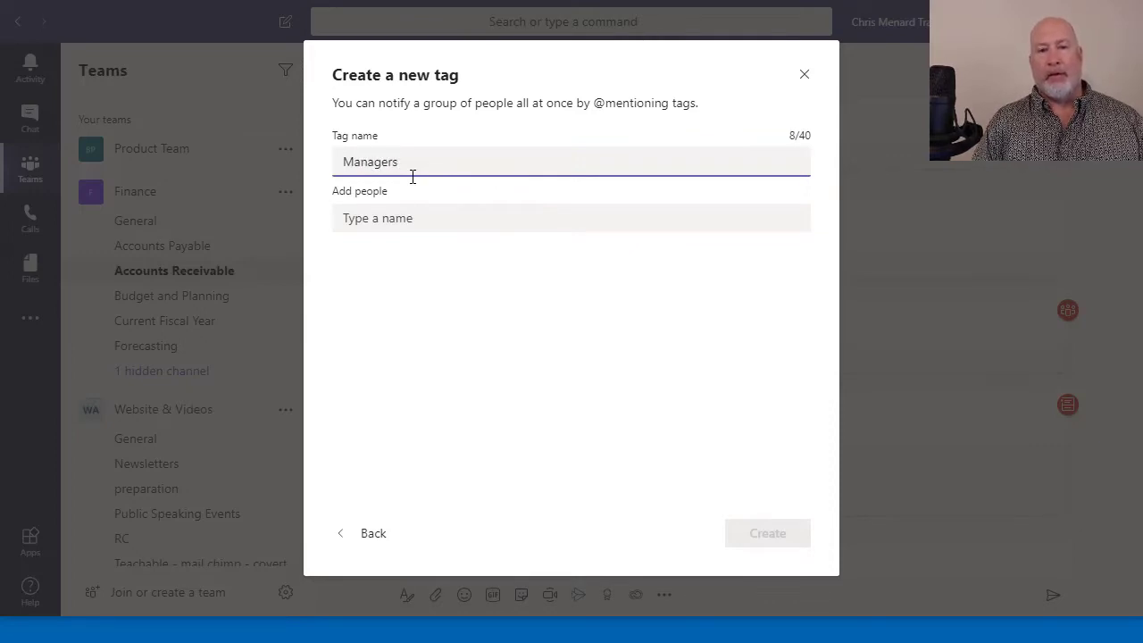
click(418, 217)
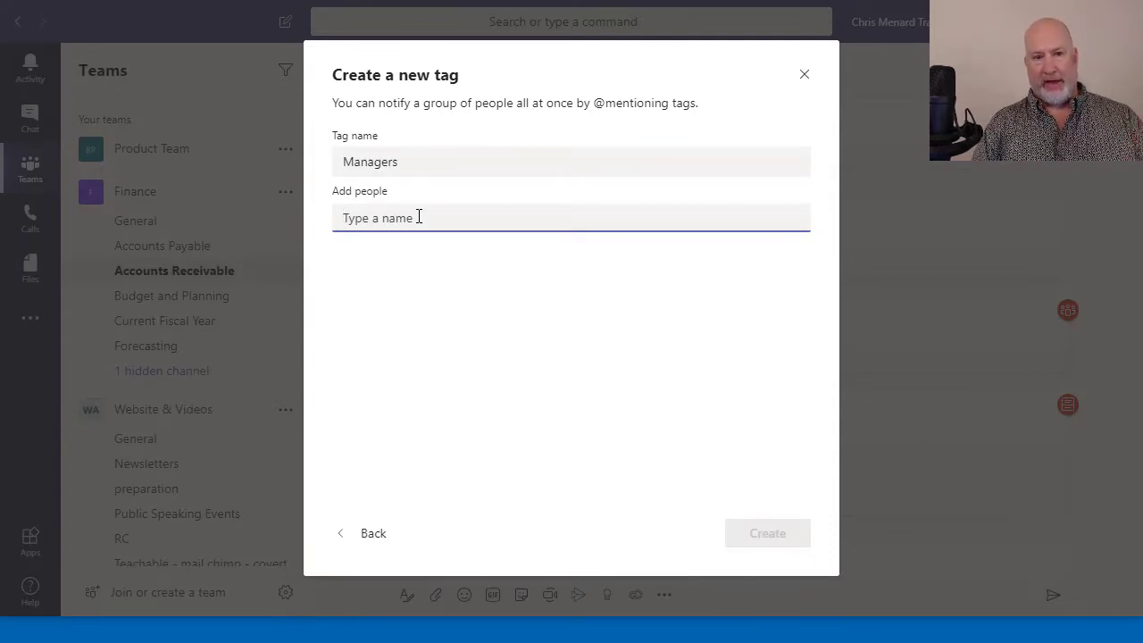
text(ci)
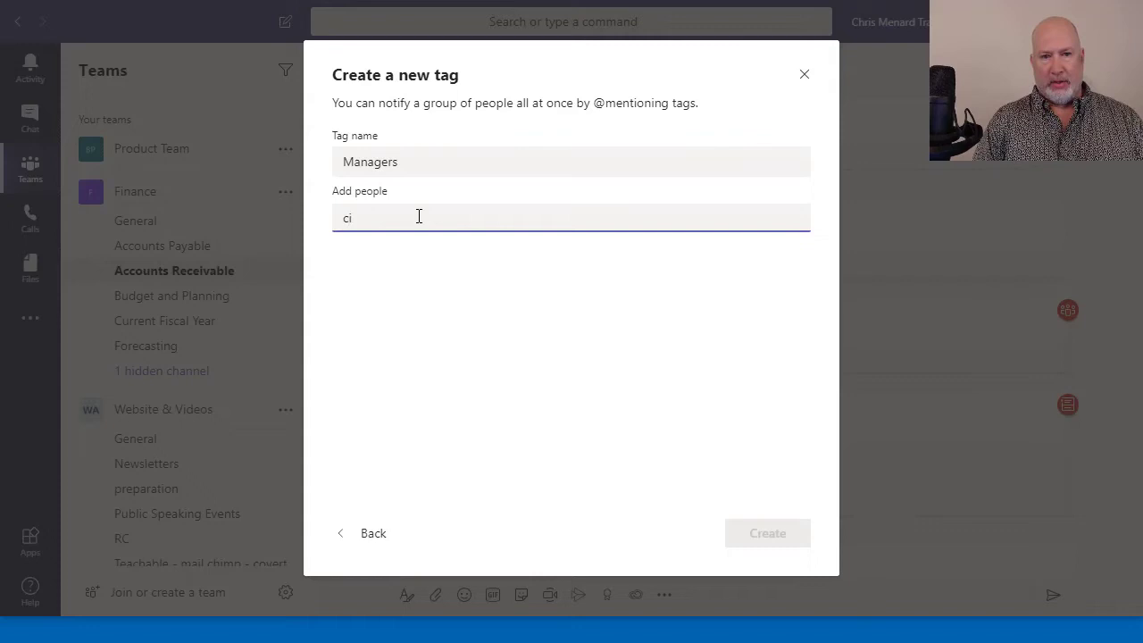
key(BackSpace)
text(ri)
click(411, 265)
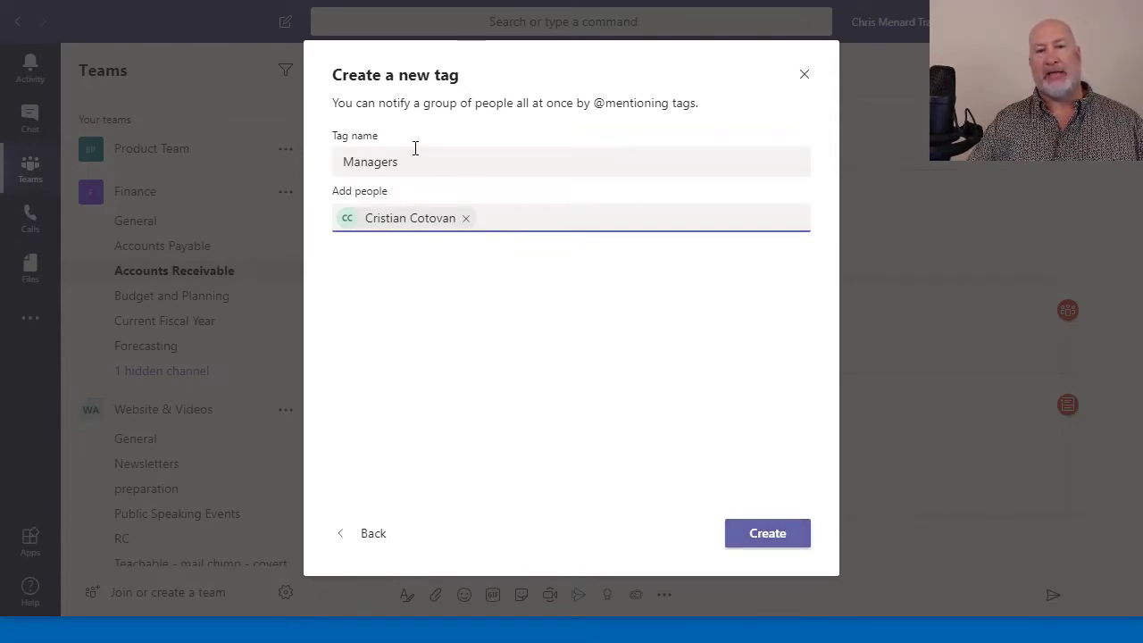
click(767, 533)
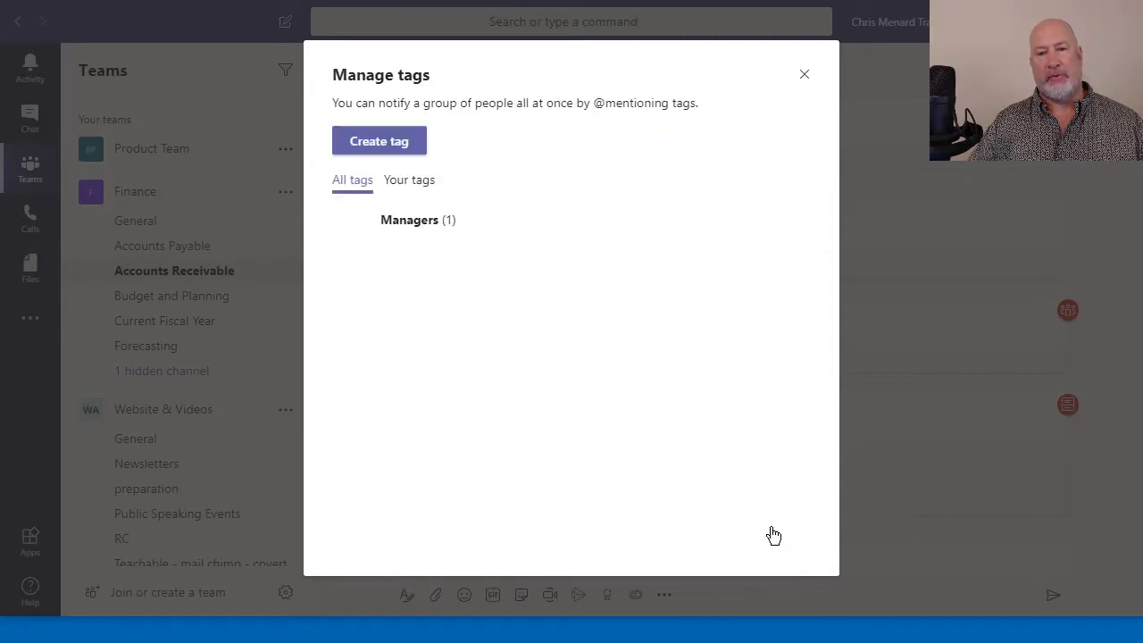
click(804, 74)
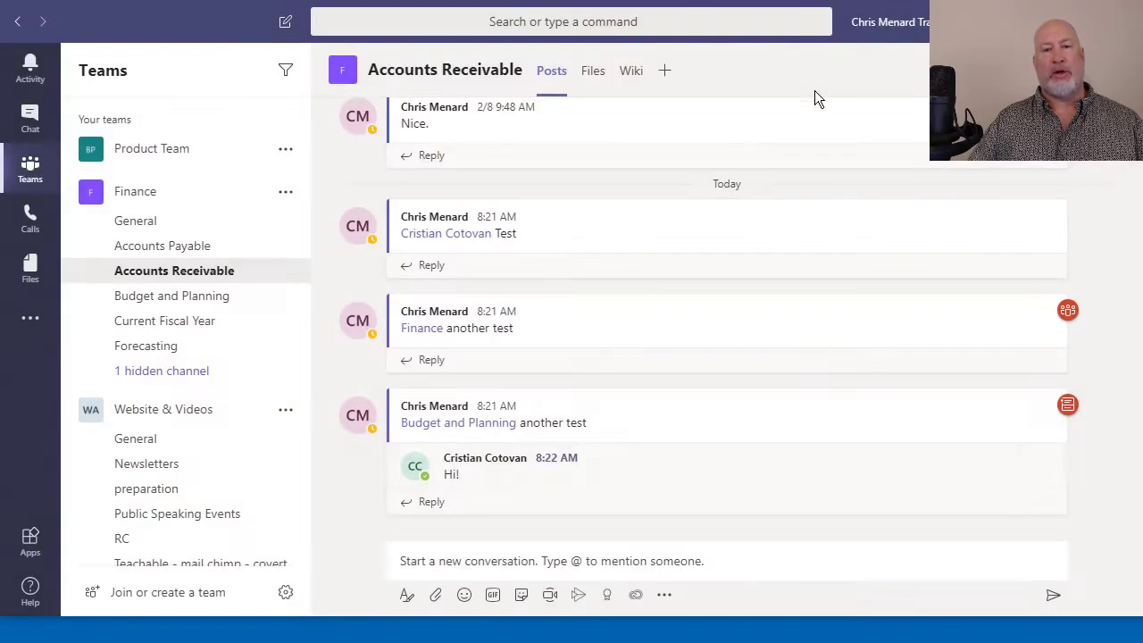
click(526, 568)
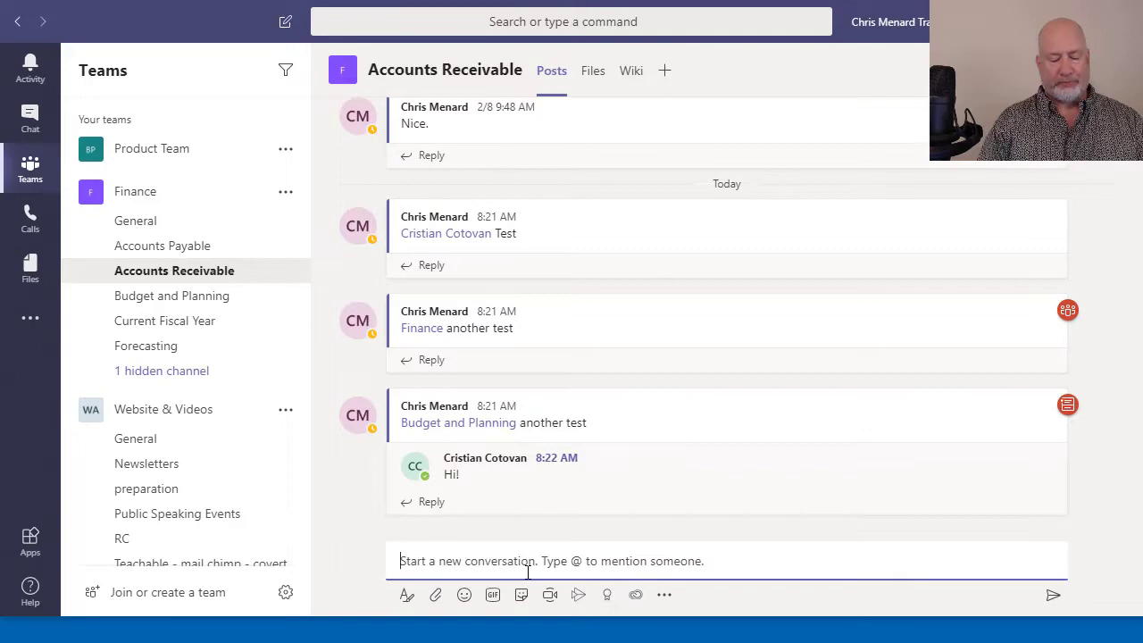
text(@mana)
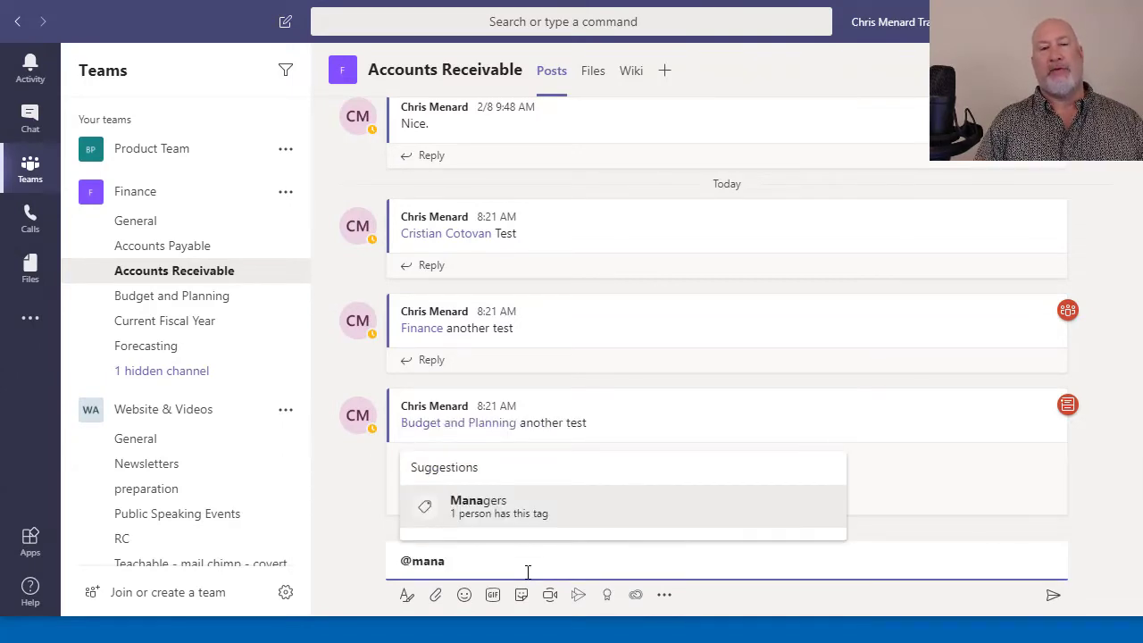
key(Return)
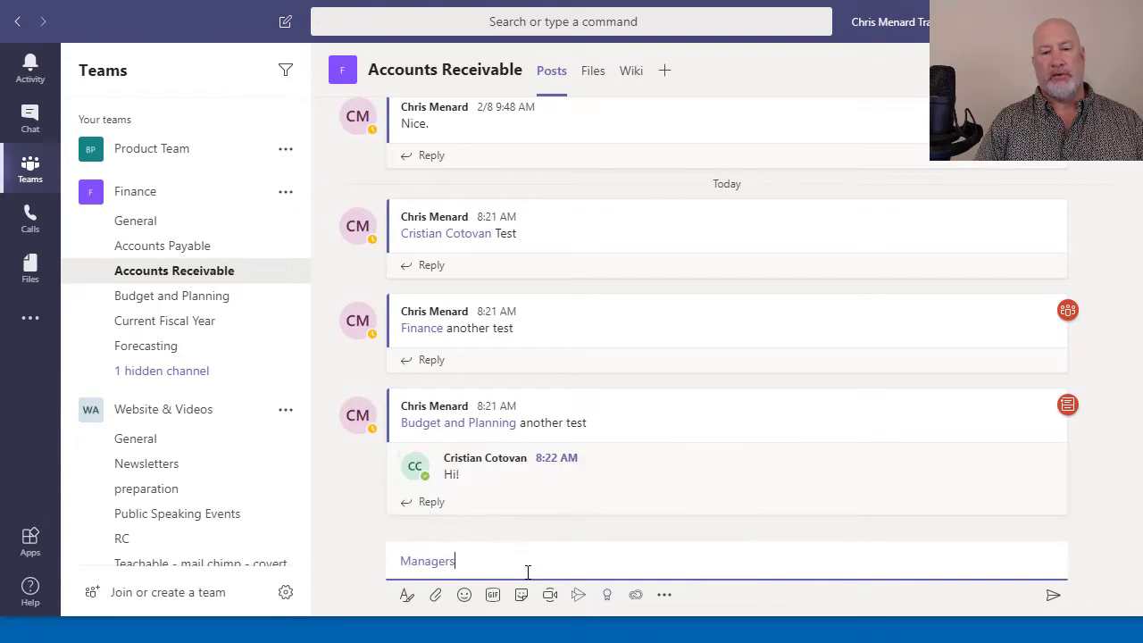
text(The)
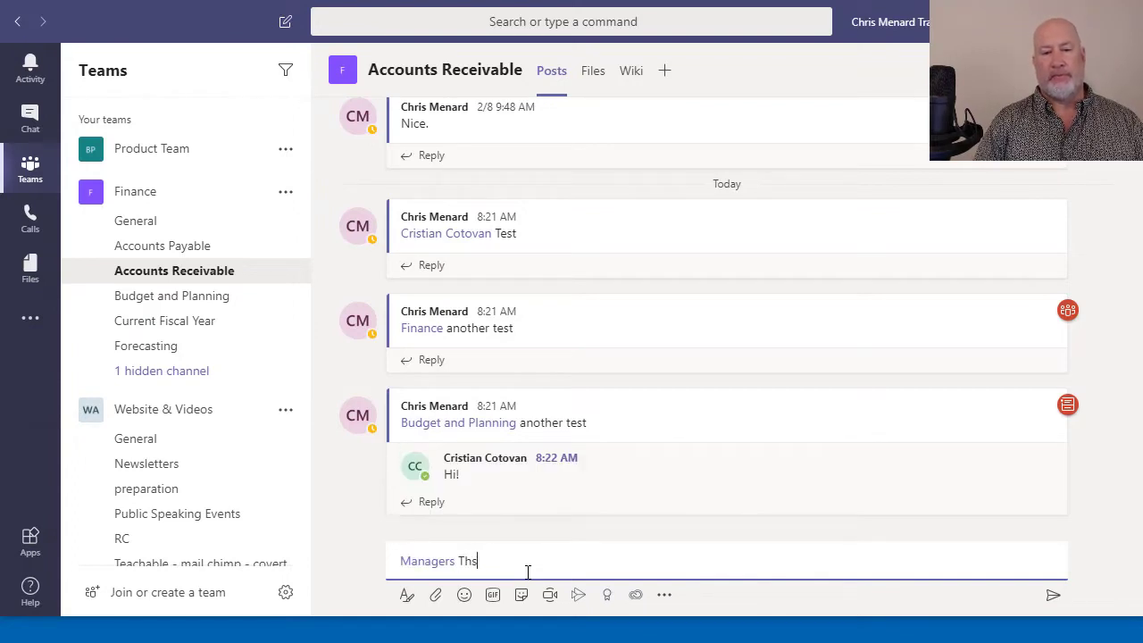
key(BackSpace)
text(i)
key(BackSpace)
key(BackSpace)
key(BackSpace)
text(Can you)
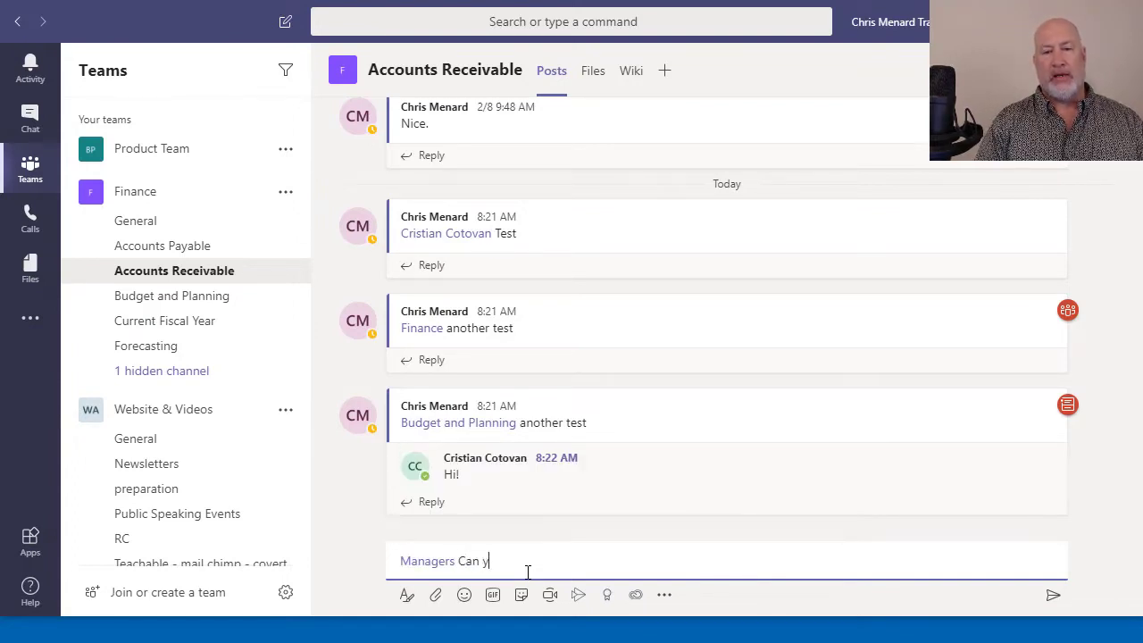
key(BackSpace)
key(BackSpace)
key(BackSpace)
key(BackSpace)
text(we meeting)
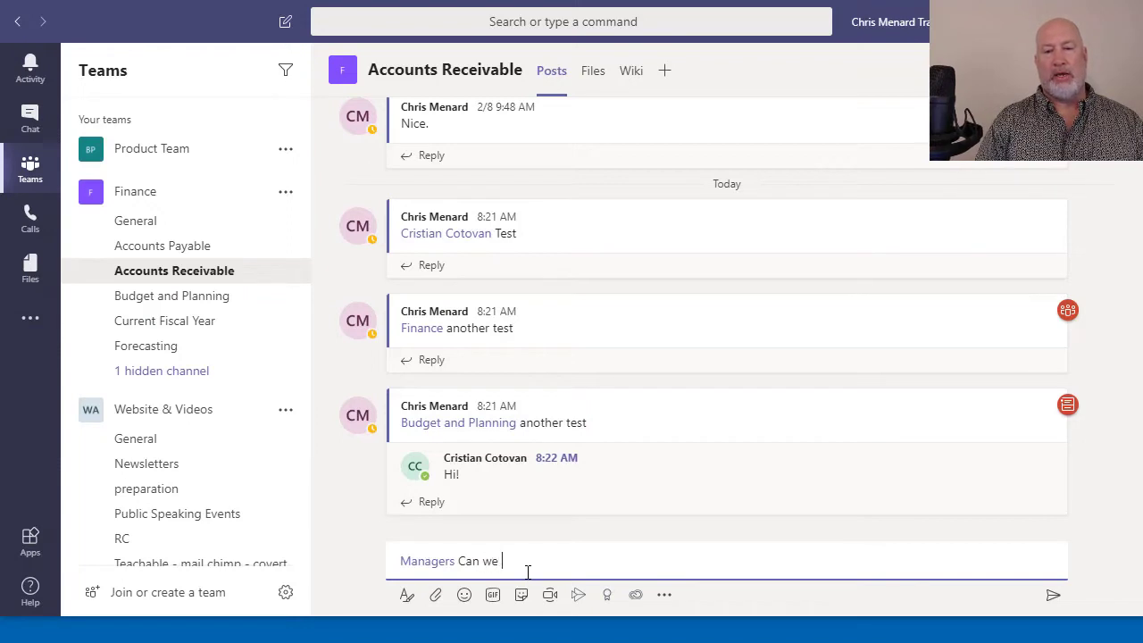
key(BackSpace)
key(BackSpace)
key(BackSpace)
key(BackSpace)
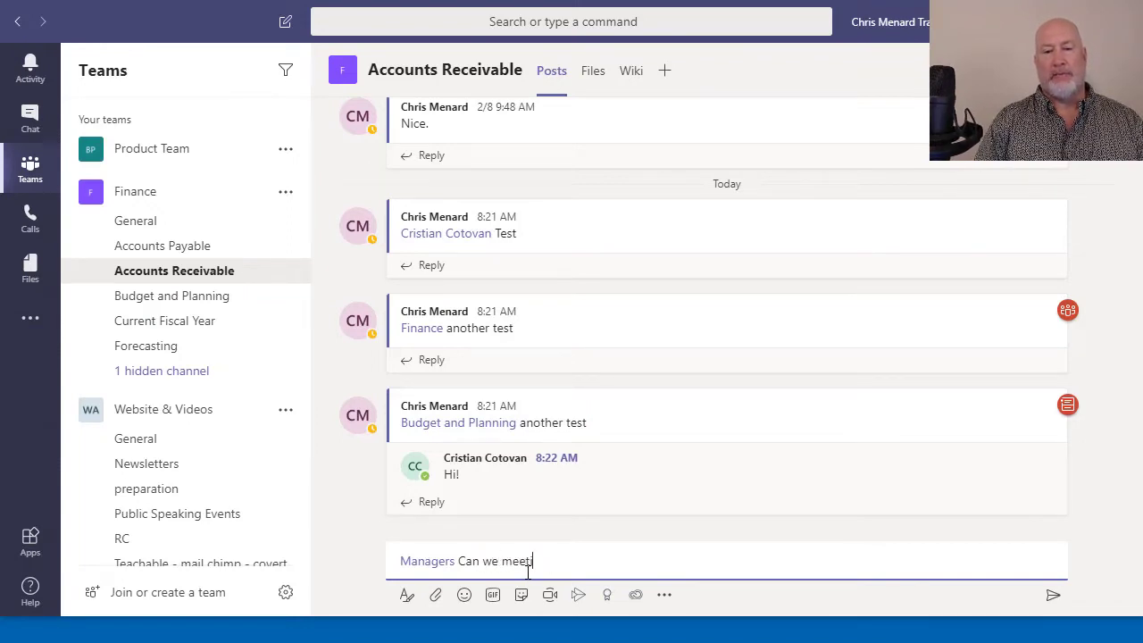
text(later this week?)
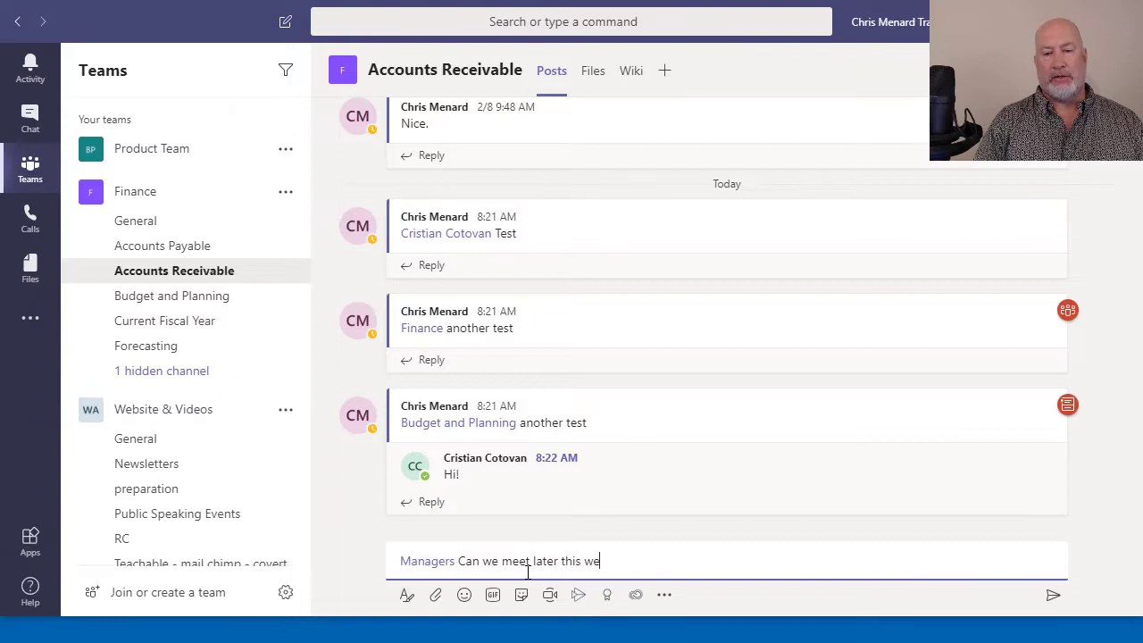
key(Return)
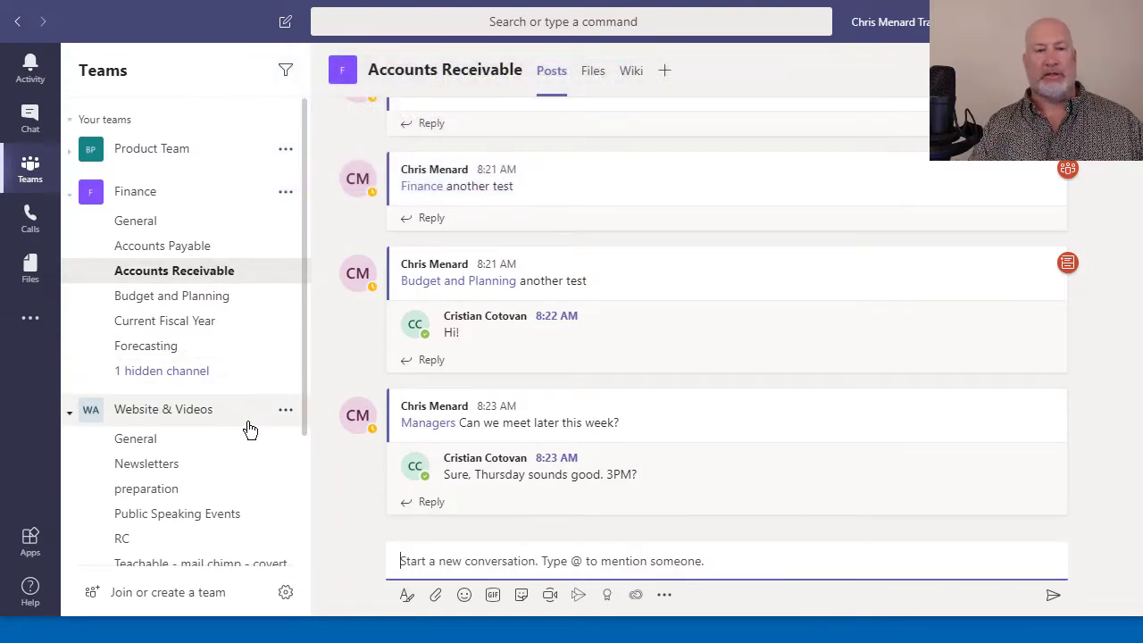
In the Finance team's Manage tags, create a 'Graphic designers' tag with one member
click(286, 194)
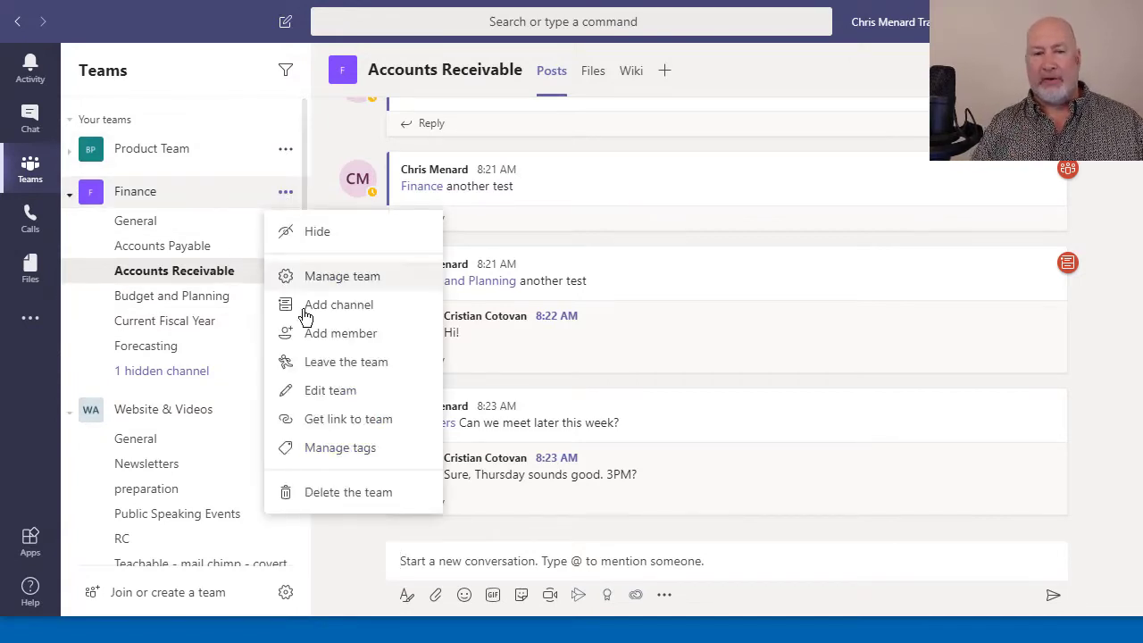
click(345, 450)
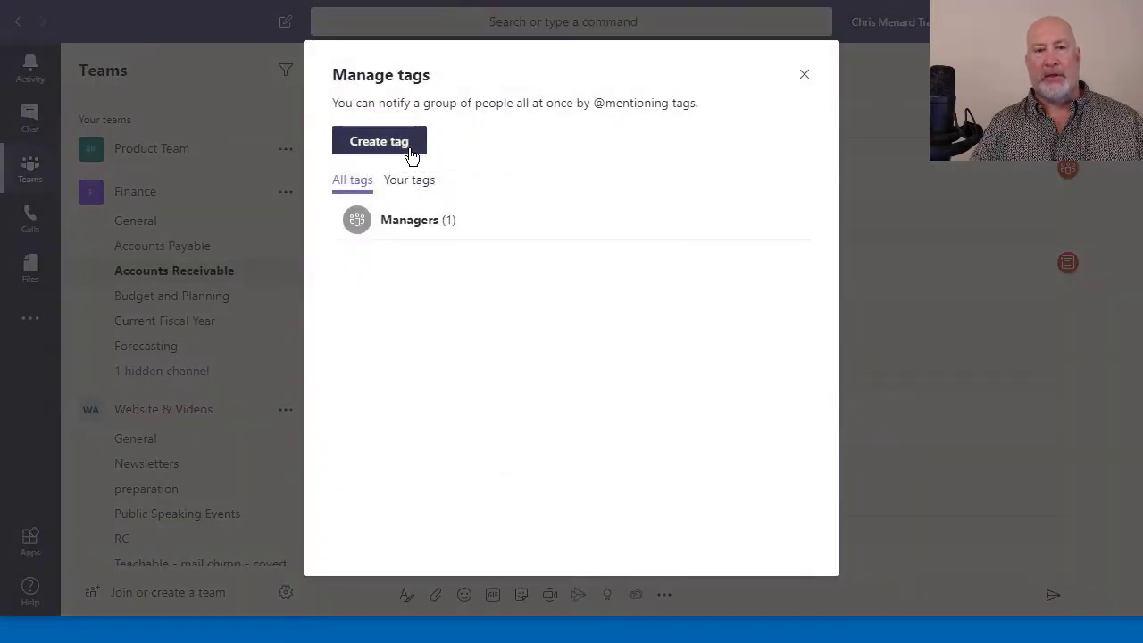
click(409, 148)
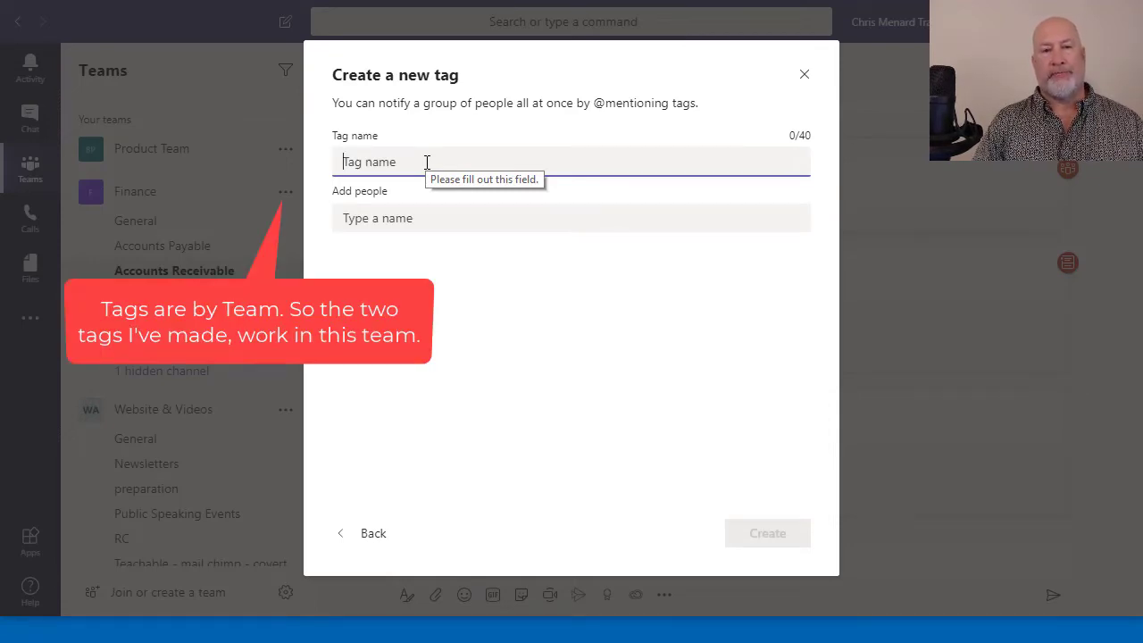
text(Graphi)
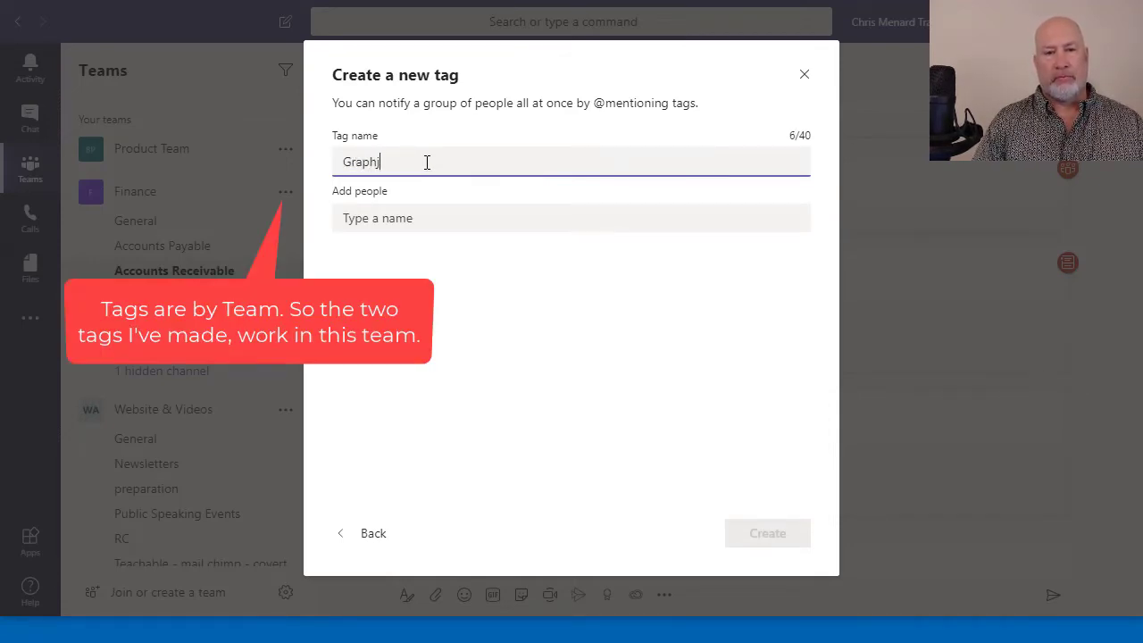
text(c desi)
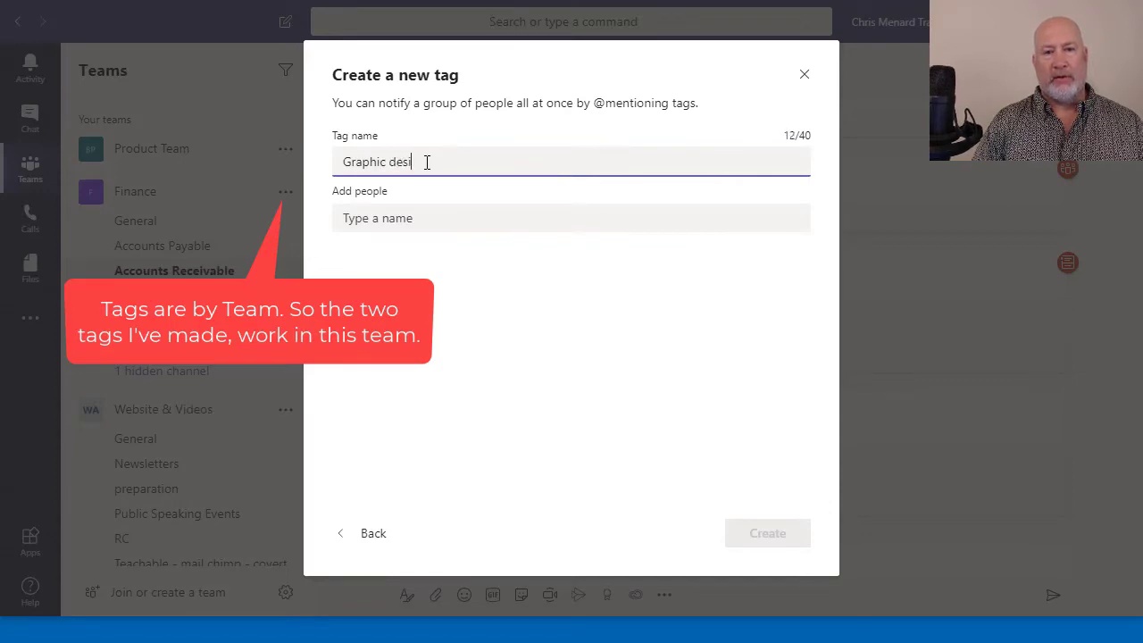
text(gners)
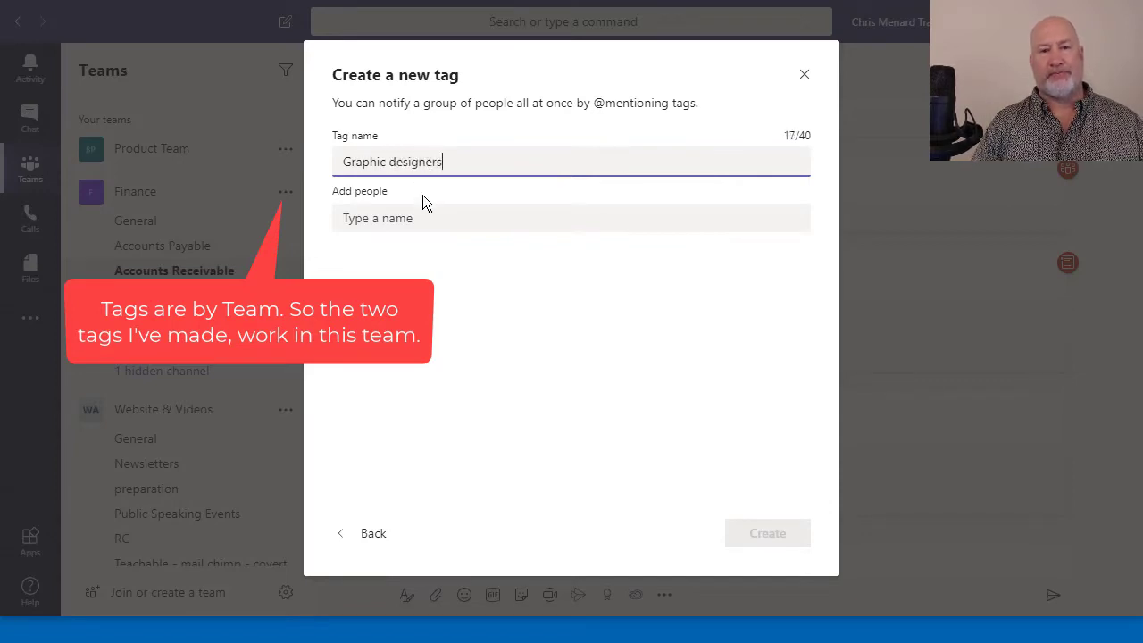
click(447, 222)
text(c)
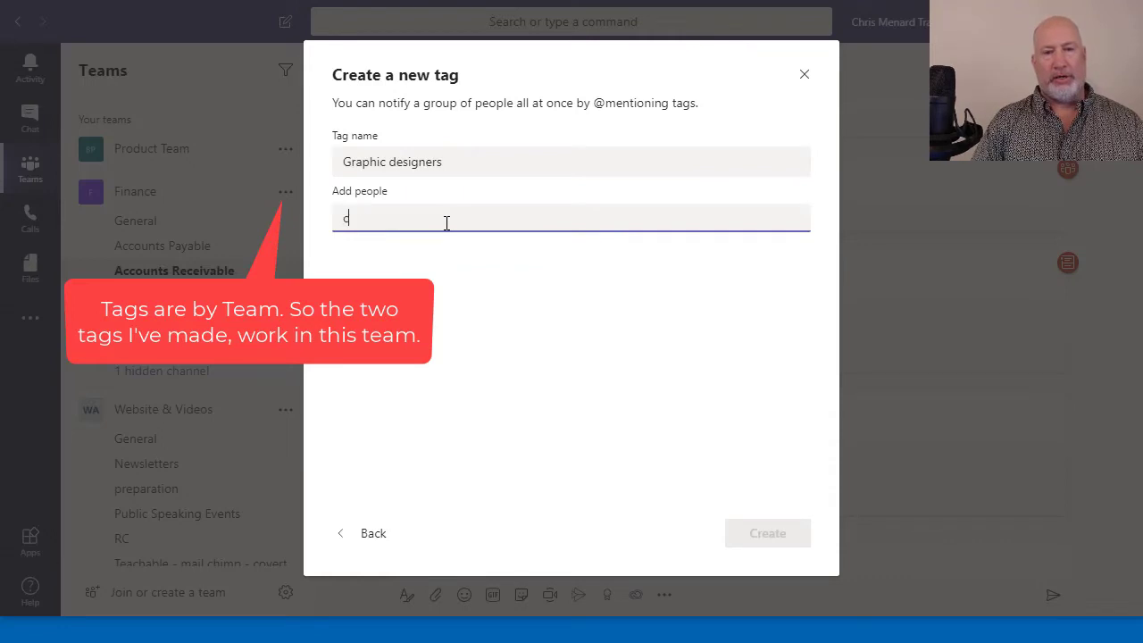
text(ri)
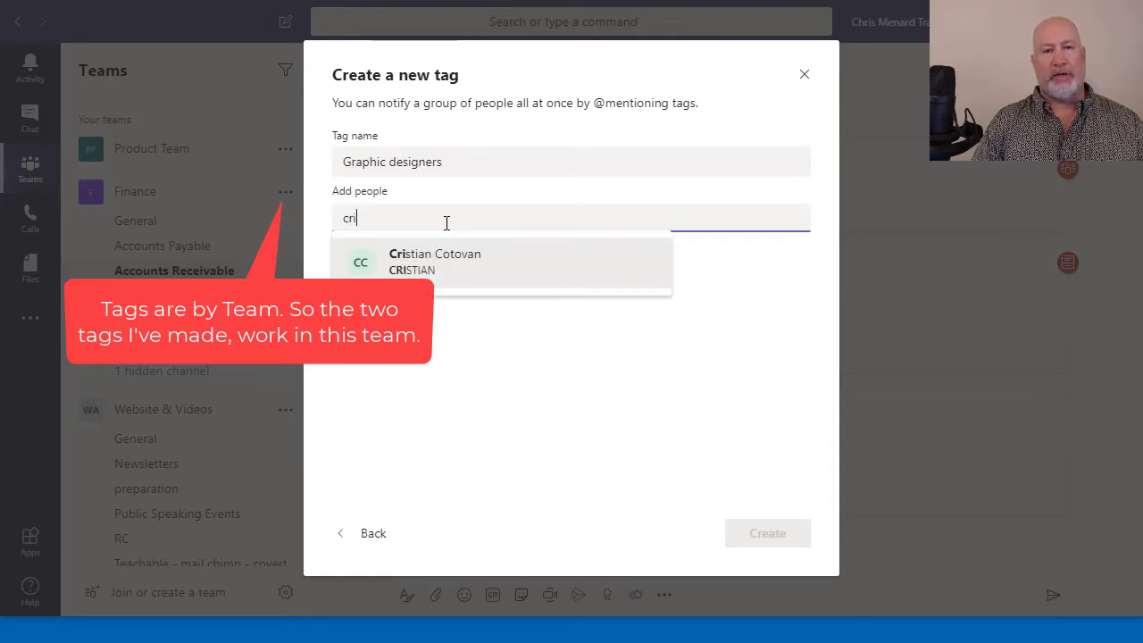
click(446, 255)
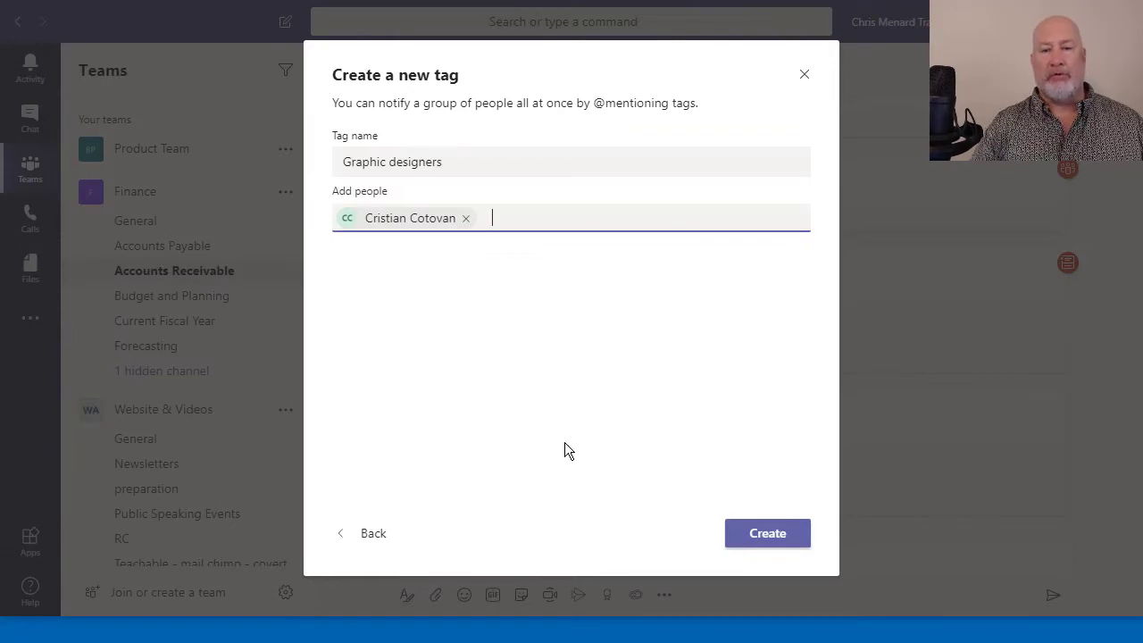
click(768, 527)
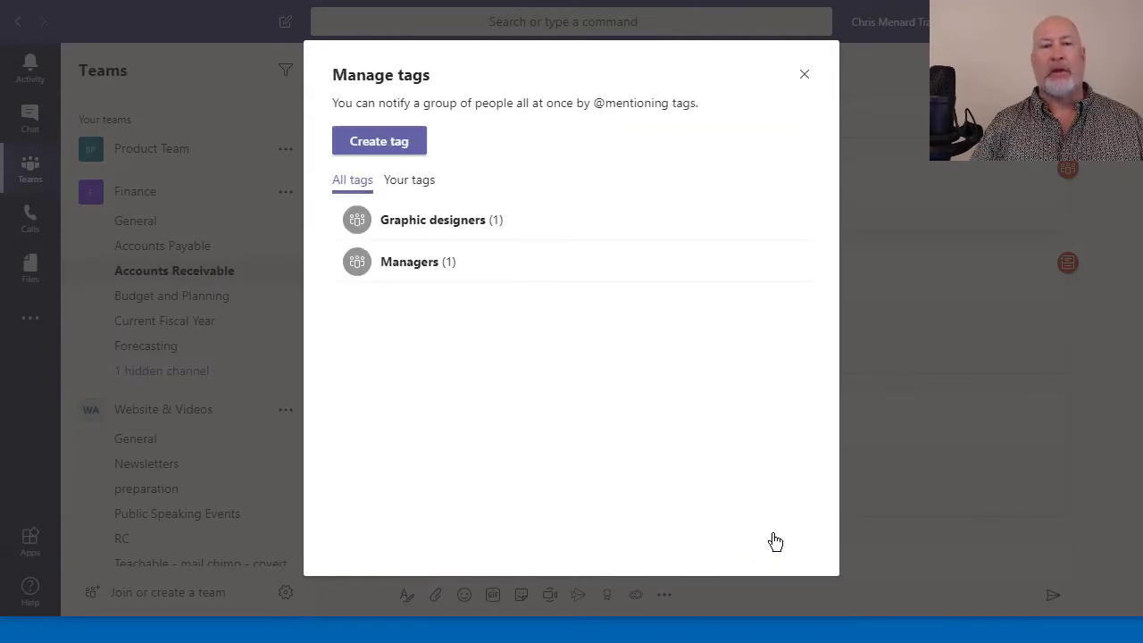
click(804, 75)
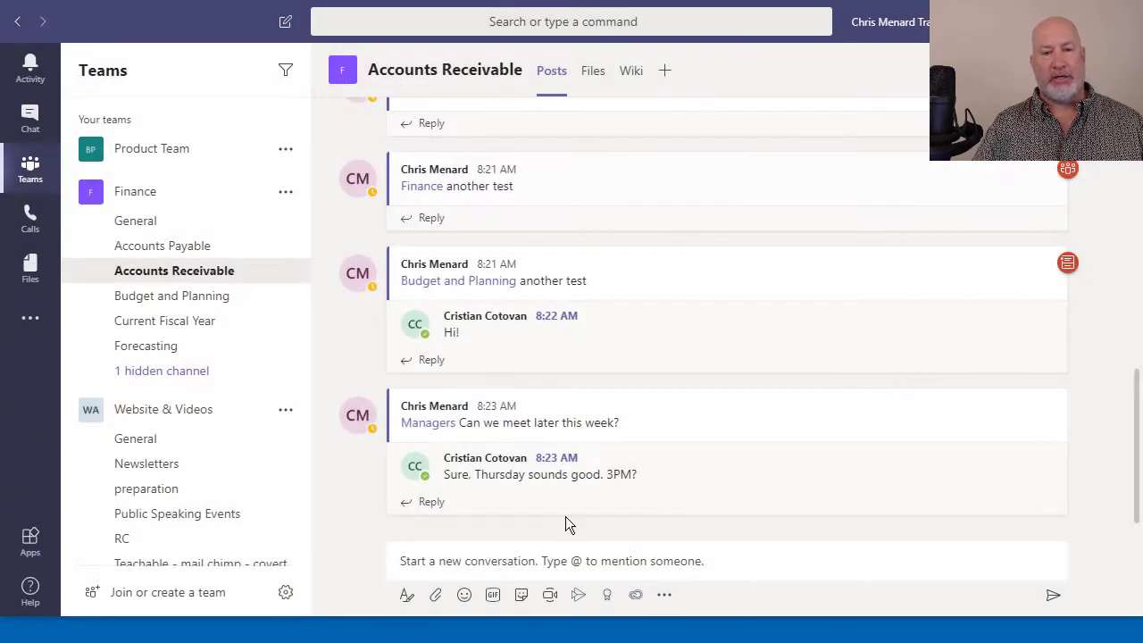
click(543, 561)
text(@gra)
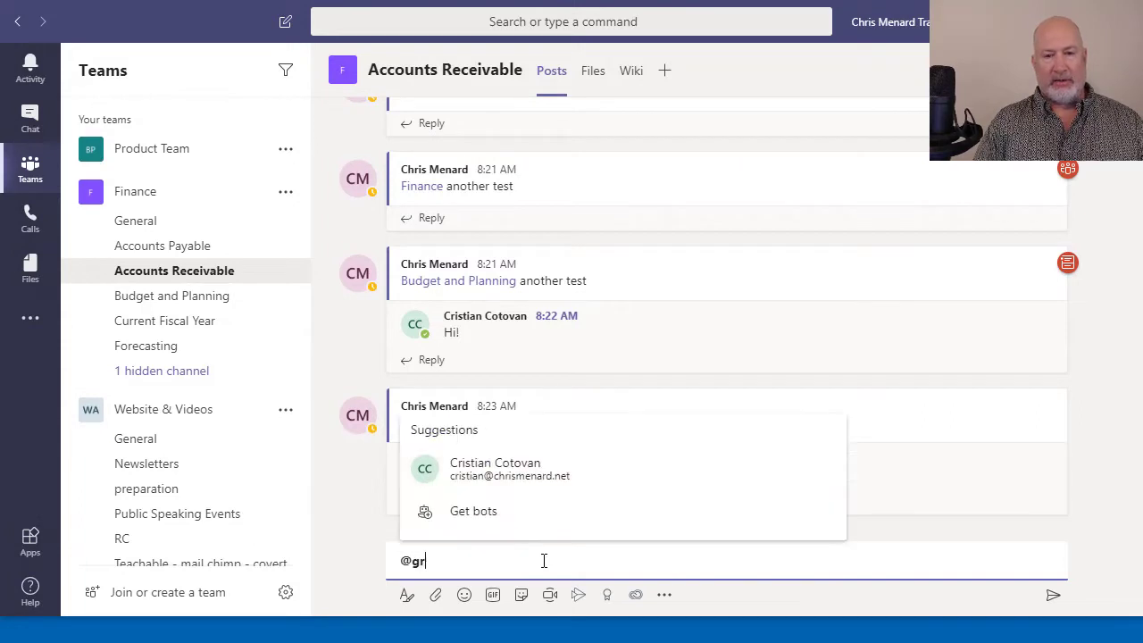
click(451, 507)
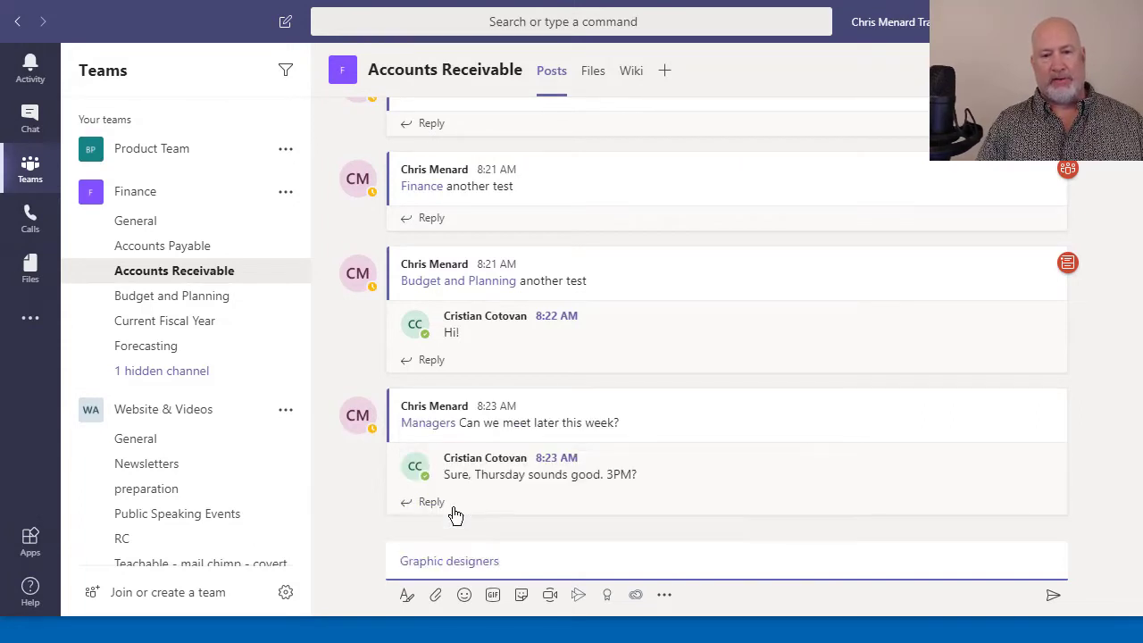
text(another test)
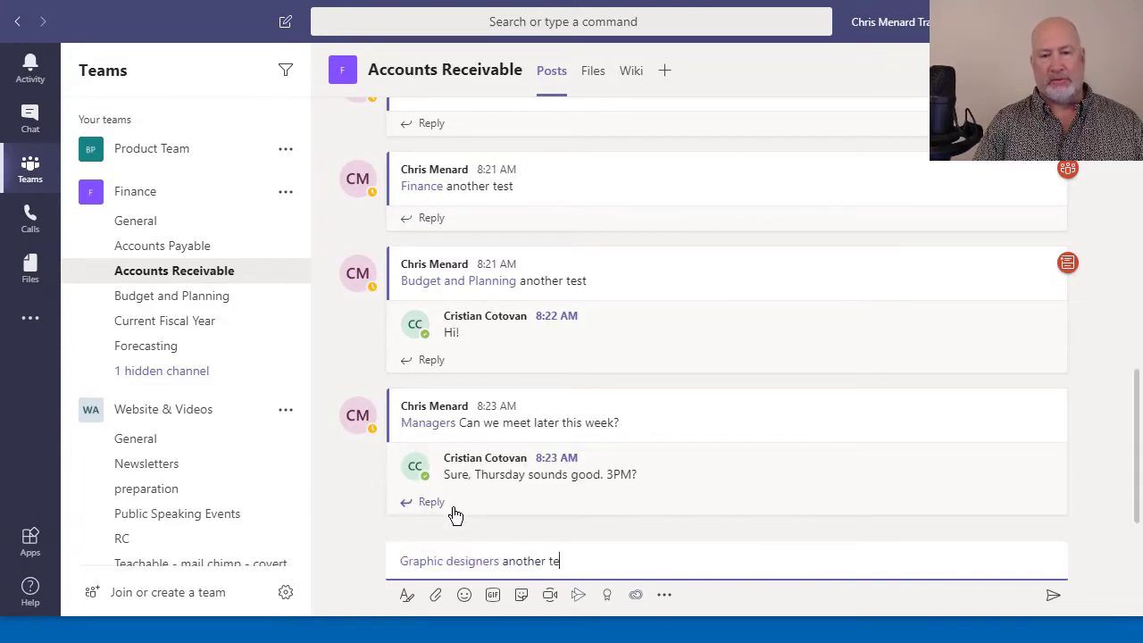
key(Return)
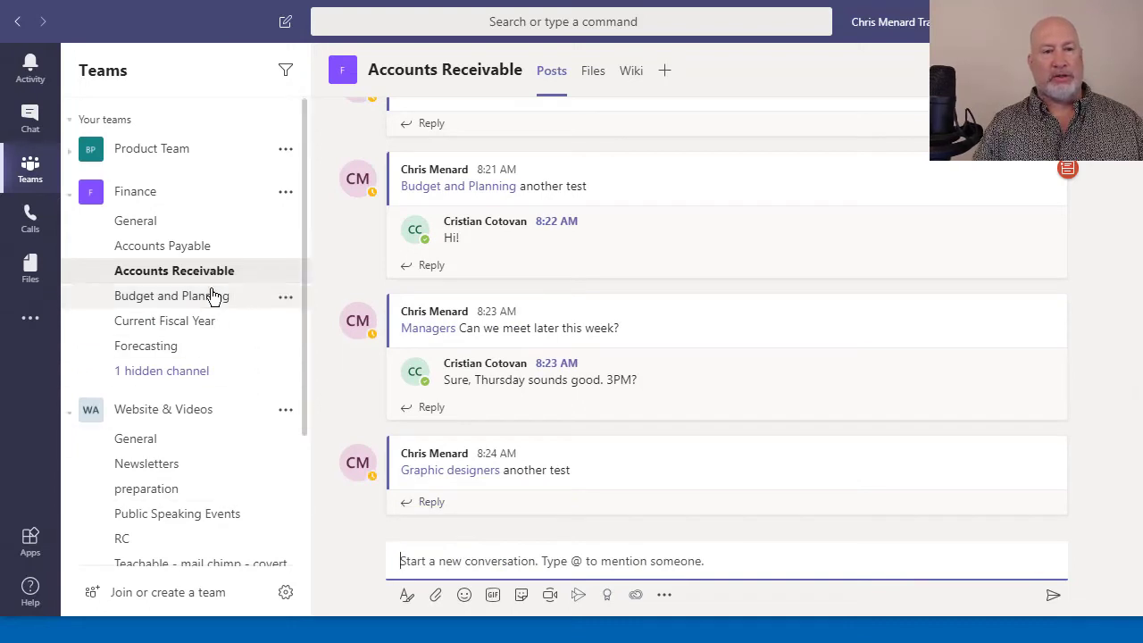
click(208, 250)
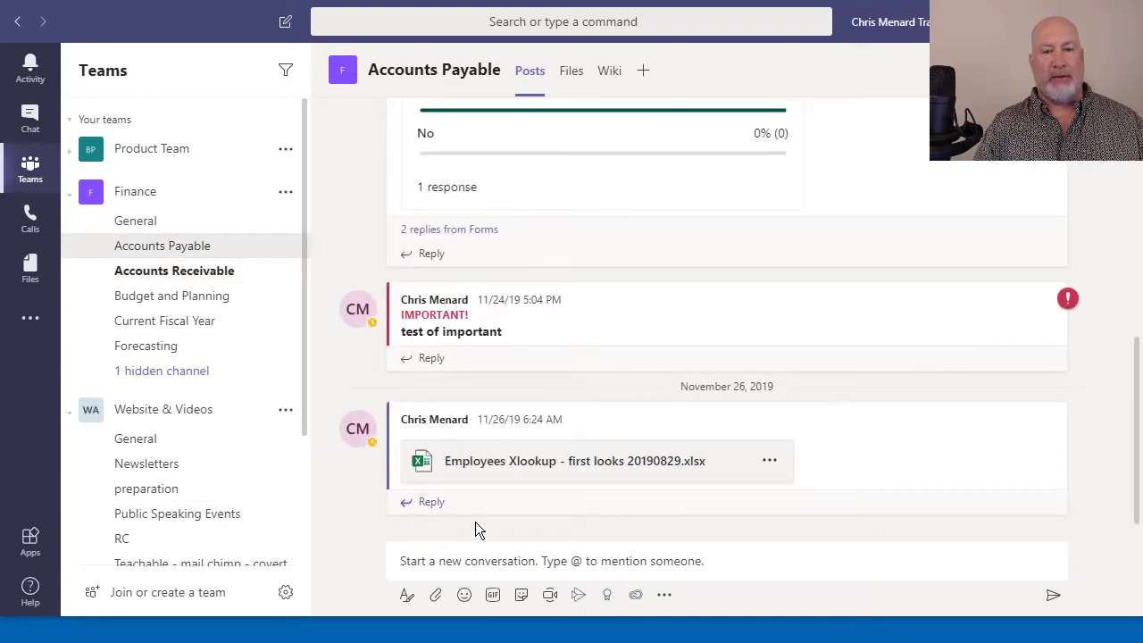
click(514, 557)
text(@gra)
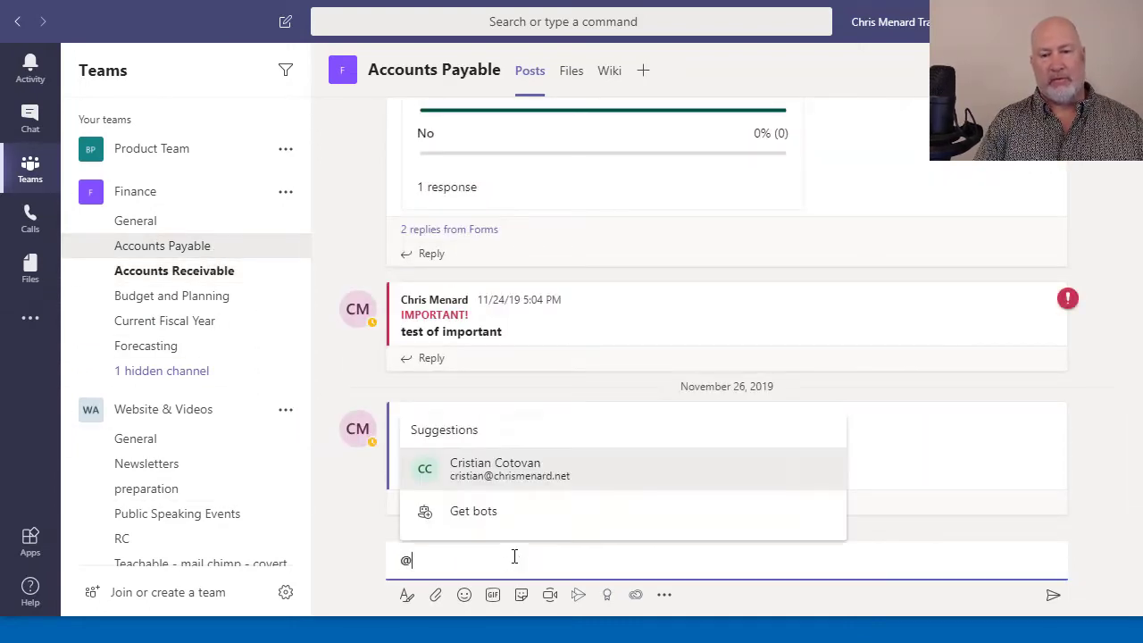
click(486, 505)
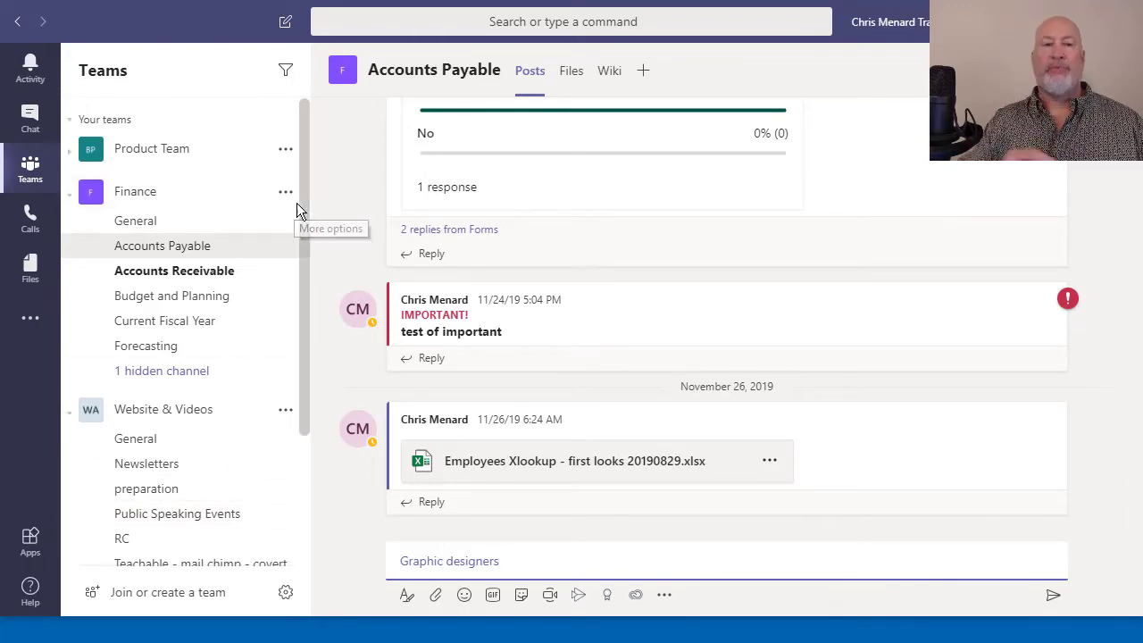
click(284, 412)
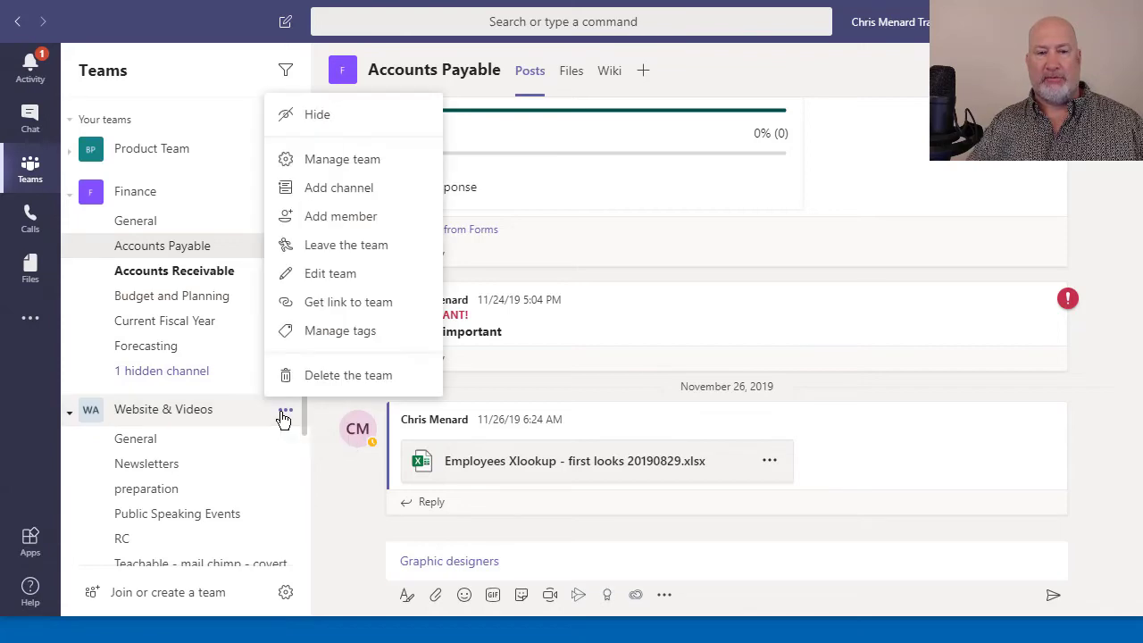
click(308, 330)
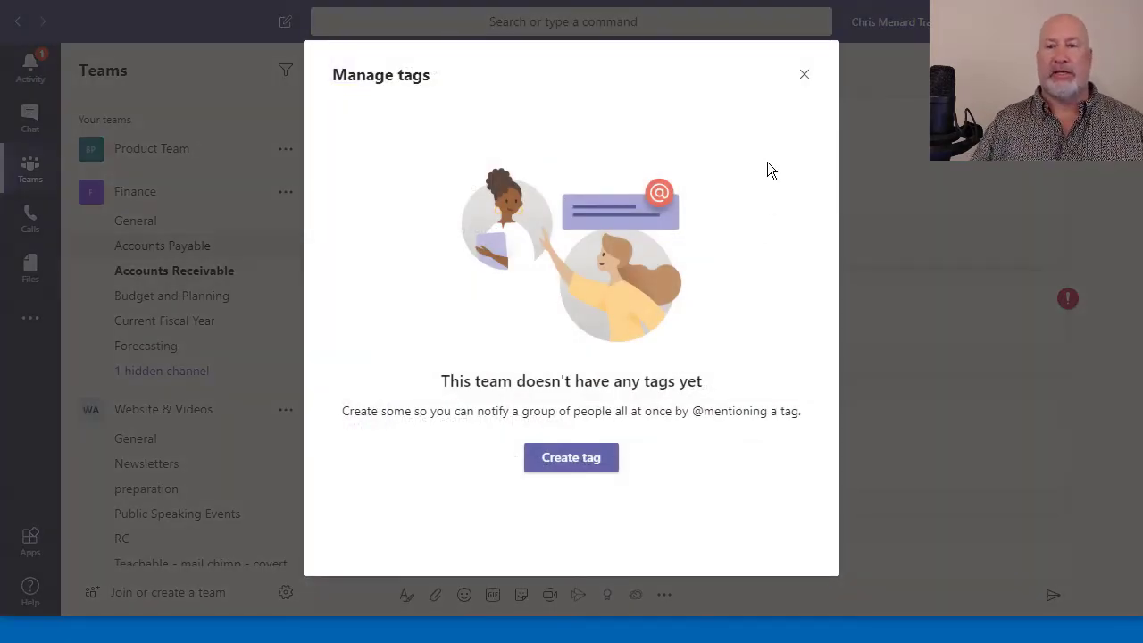
click(804, 76)
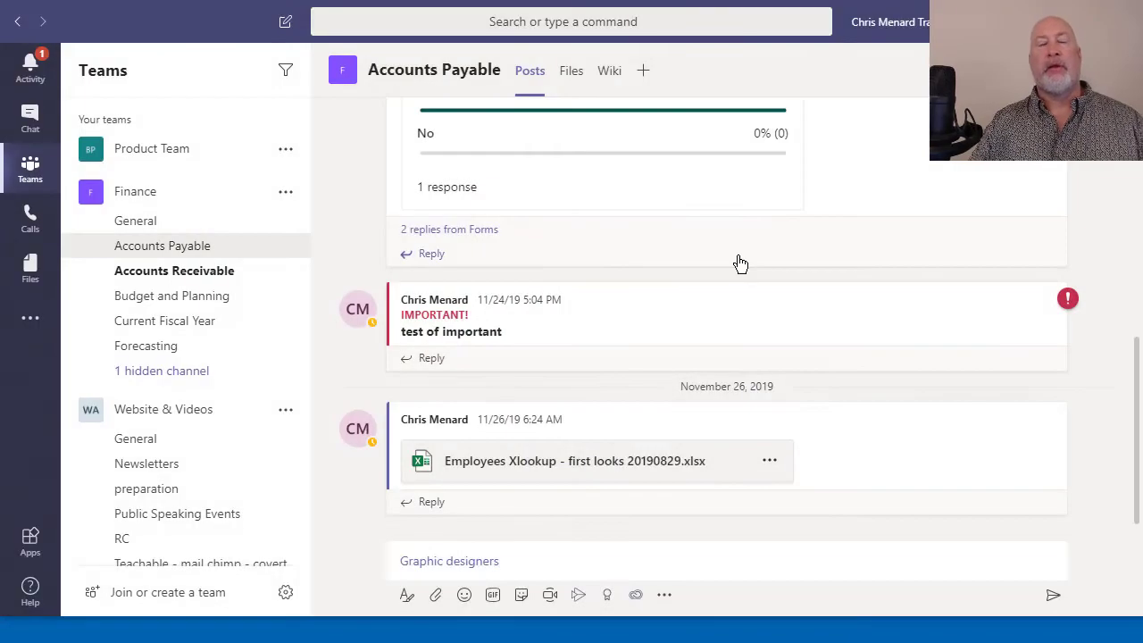